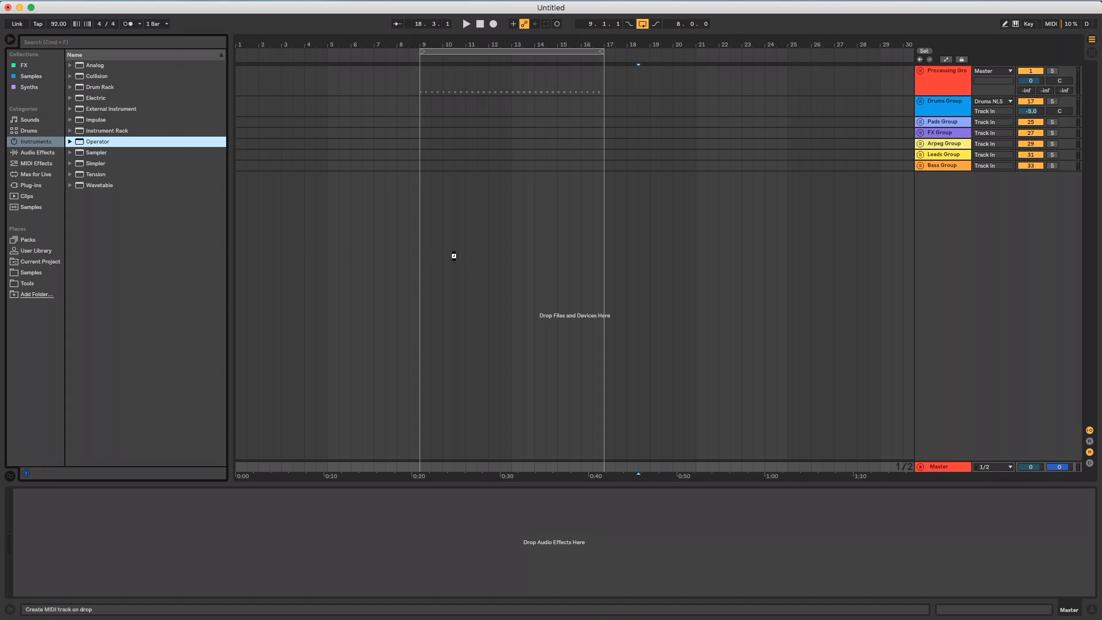
Add the Operator instrument on a new MIDI track and delete all the existing group tracks
{"action": "left_click_drag", "start_coordinate": [771, 355], "coordinate": [926, 174]}
{"action": "left_click", "coordinate": [951, 80], "text": "shift"}
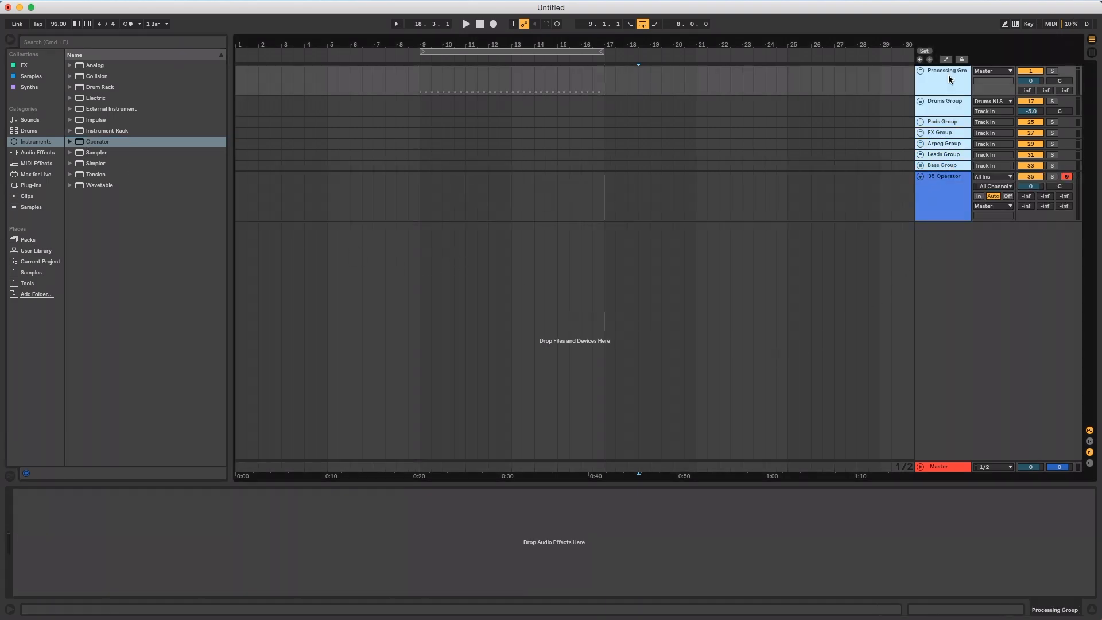
{"action": "key", "text": "Delete"}
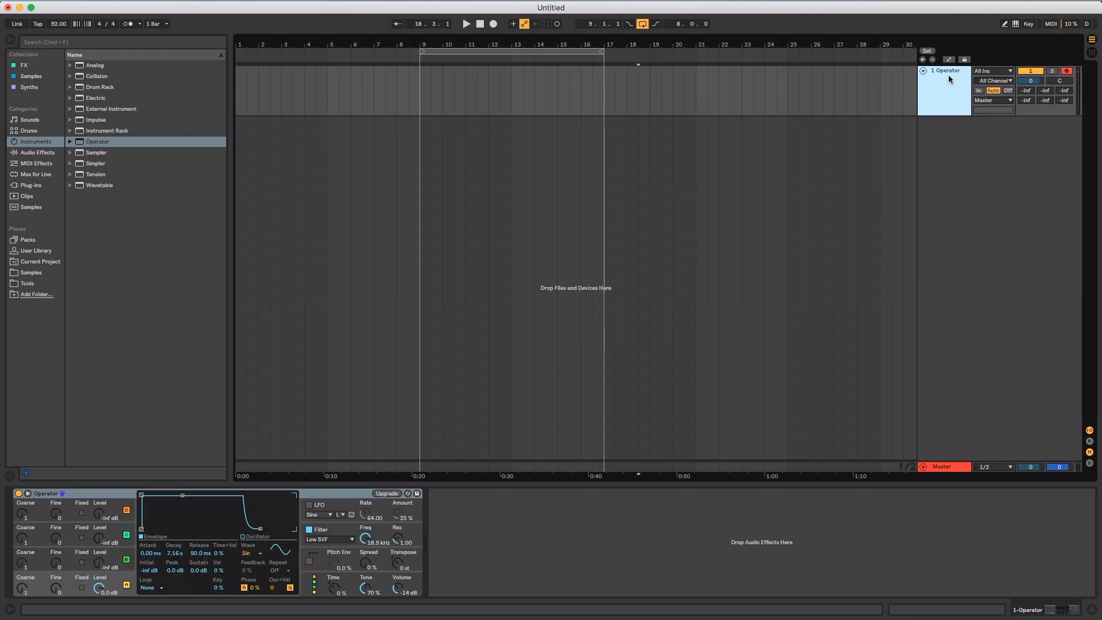
Create a one-bar MIDI clip at bar 9 on the Operator track containing consecutive quarter notes C4, G3, D3 and E3
{"action": "left_click", "coordinate": [10, 40]}
{"action": "left_click_drag", "start_coordinate": [207, 98], "coordinate": [227, 101]}
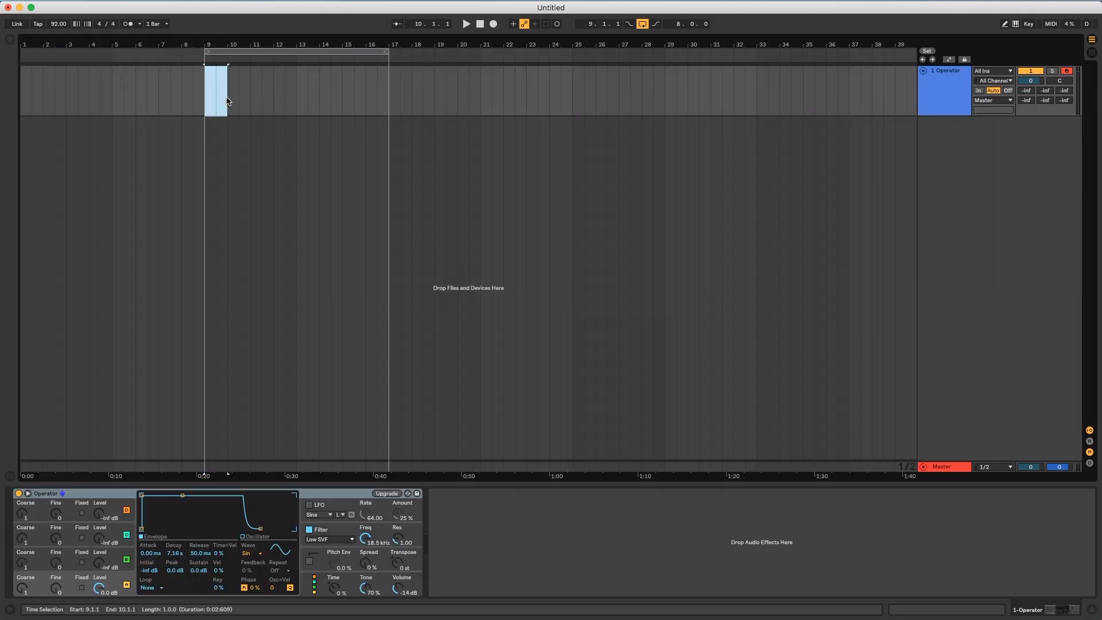
{"action": "key", "text": "super+shift+m"}
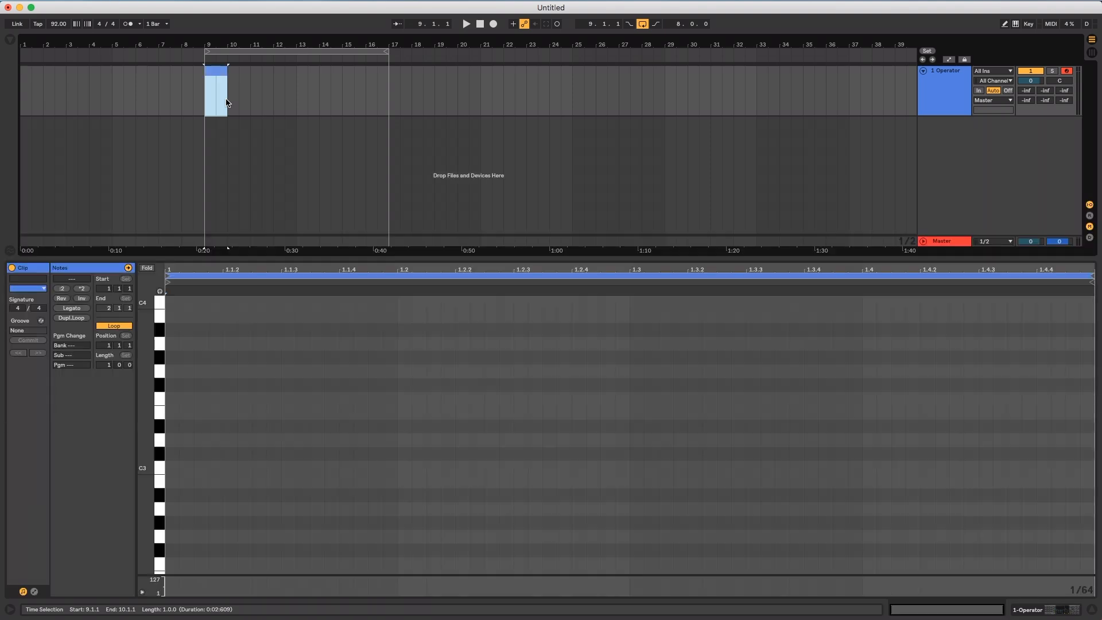
{"action": "left_click", "coordinate": [176, 306]}
{"action": "mouse_move", "coordinate": [176, 305]}
{"action": "left_mouse_down"}
{"action": "mouse_move", "coordinate": [396, 307]}
{"action": "mouse_move", "coordinate": [453, 344]}
{"action": "mouse_move", "coordinate": [764, 413]}
{"action": "mouse_move", "coordinate": [803, 451]}
{"action": "mouse_move", "coordinate": [792, 445]}
{"action": "mouse_move", "coordinate": [1005, 414]}
{"action": "left_mouse_up"}
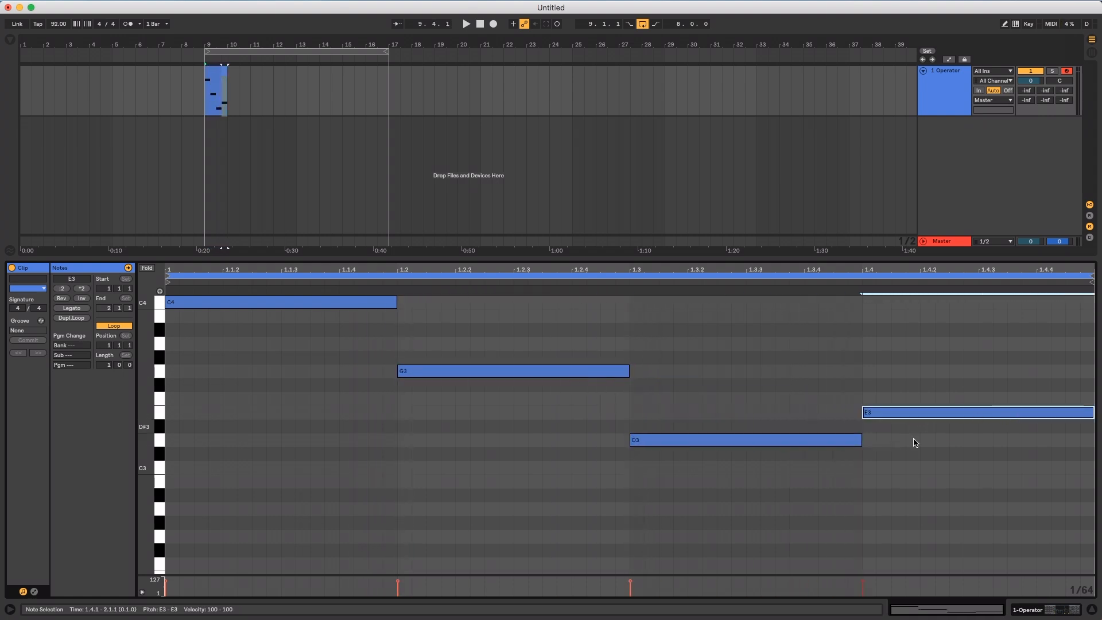
Enlarge the clip's velocity lane, extend the looped clip from bar 9 to bar 17, and play it
{"action": "left_click_drag", "start_coordinate": [745, 576], "coordinate": [745, 515]}
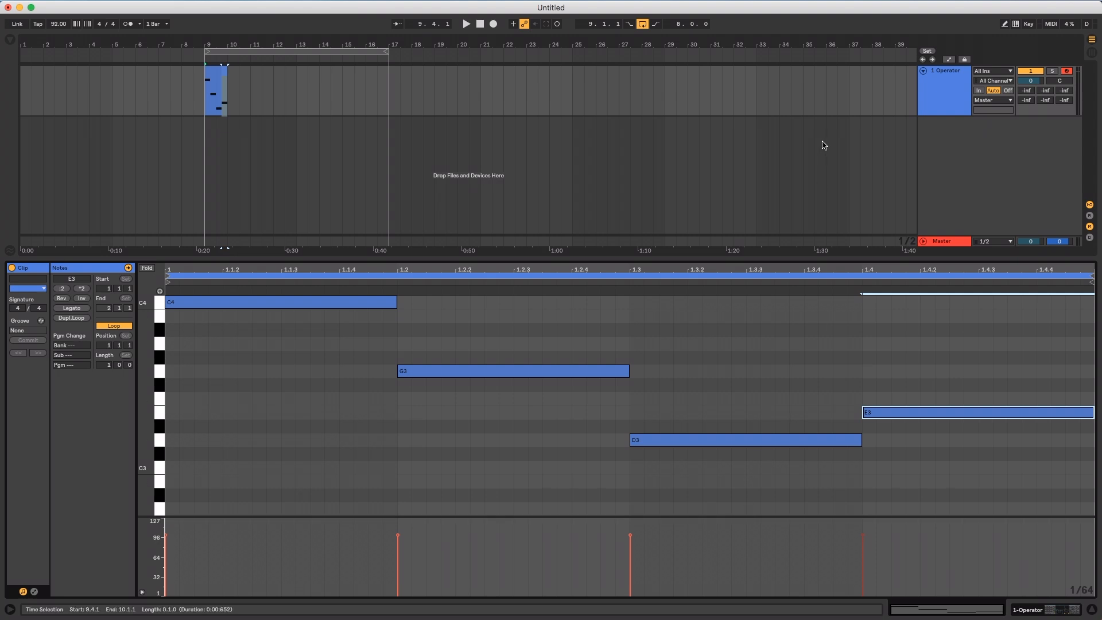
{"action": "left_click_drag", "start_coordinate": [228, 86], "coordinate": [391, 75]}
{"action": "key", "text": "space"}
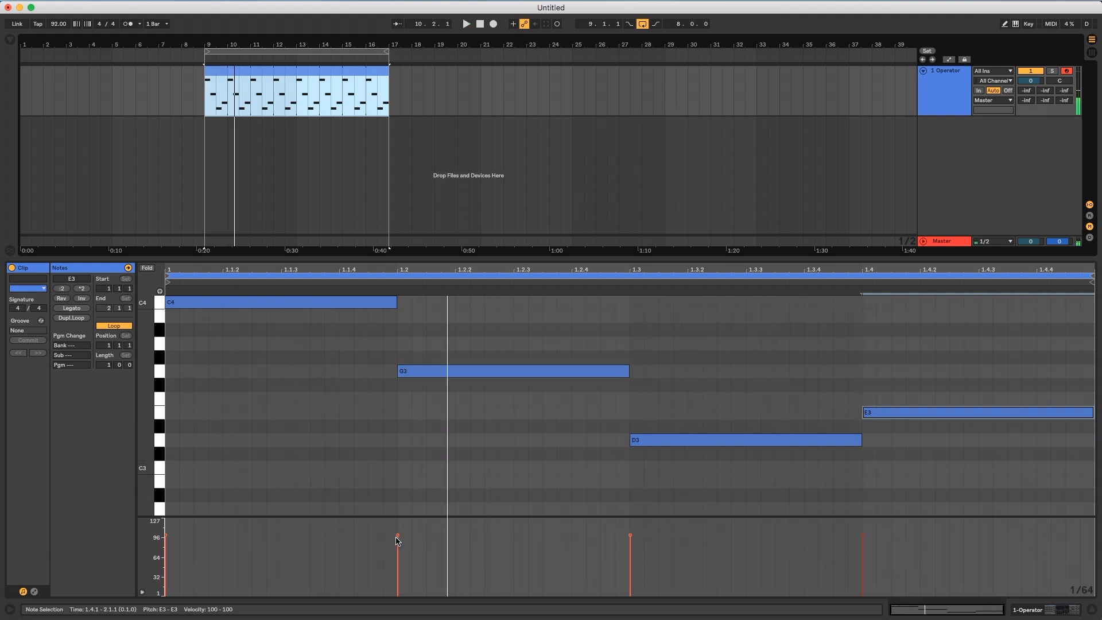
Vary the note velocities to about 49 for C4, 107 for G3, 82 for D3 and 36 for E3, and audition the clip
{"action": "left_click_drag", "start_coordinate": [398, 536], "coordinate": [399, 563]}
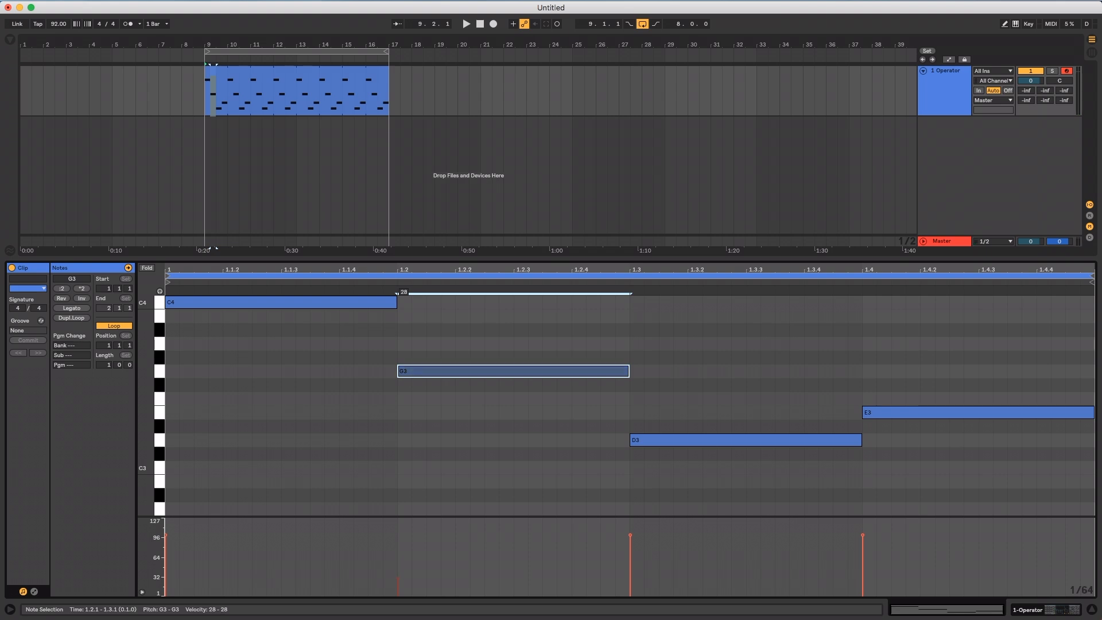
{"action": "left_click_drag", "start_coordinate": [630, 535], "coordinate": [630, 560]}
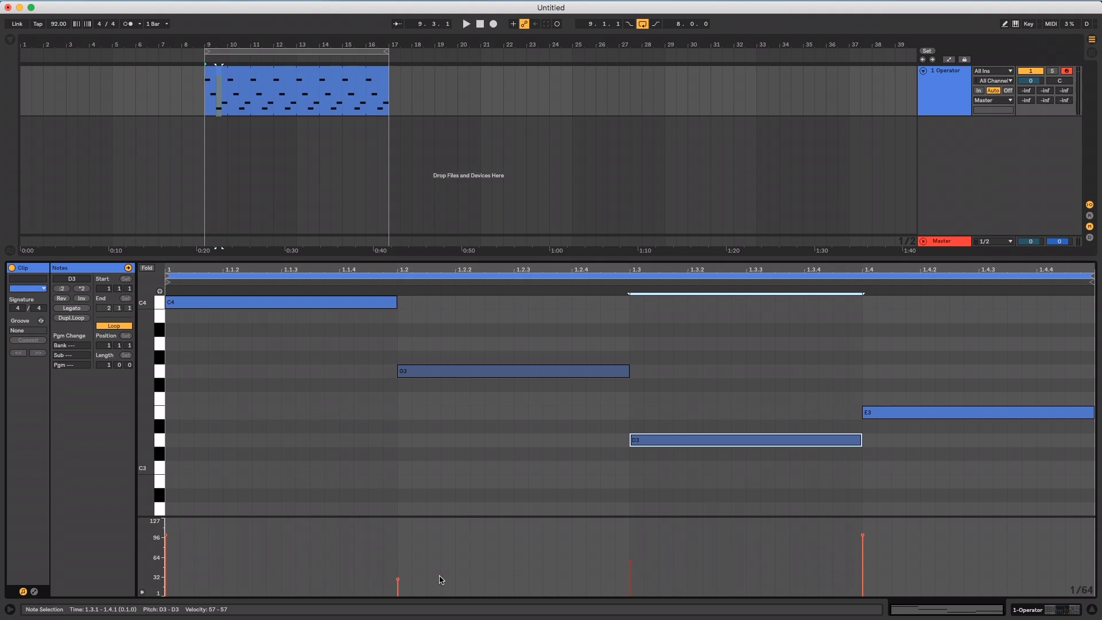
{"action": "left_click_drag", "start_coordinate": [869, 544], "coordinate": [869, 572]}
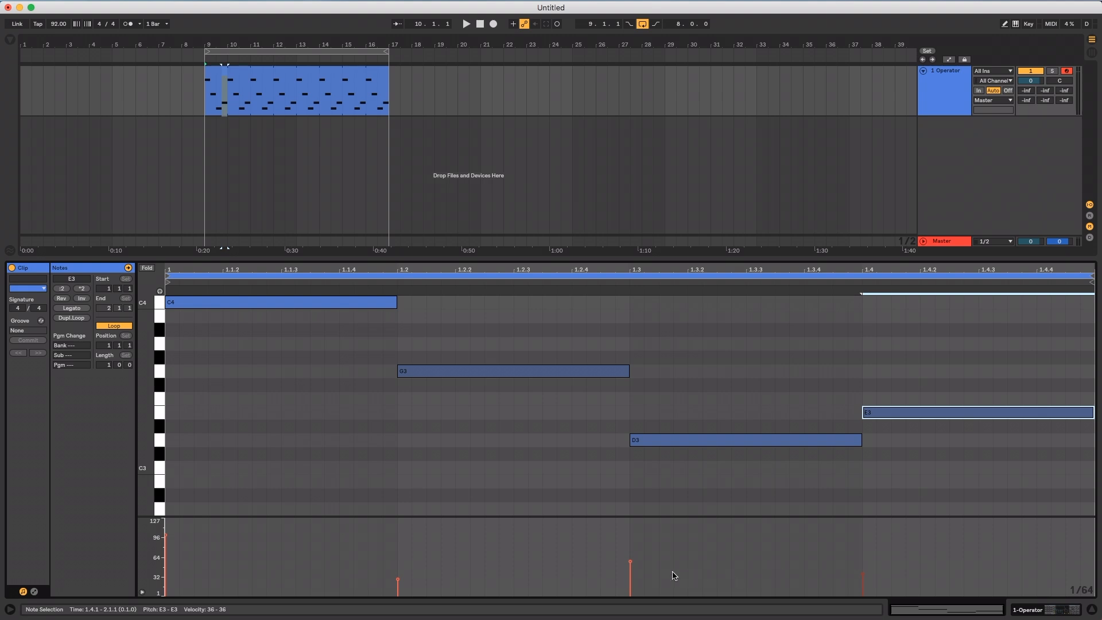
{"action": "left_click_drag", "start_coordinate": [631, 566], "coordinate": [631, 540]}
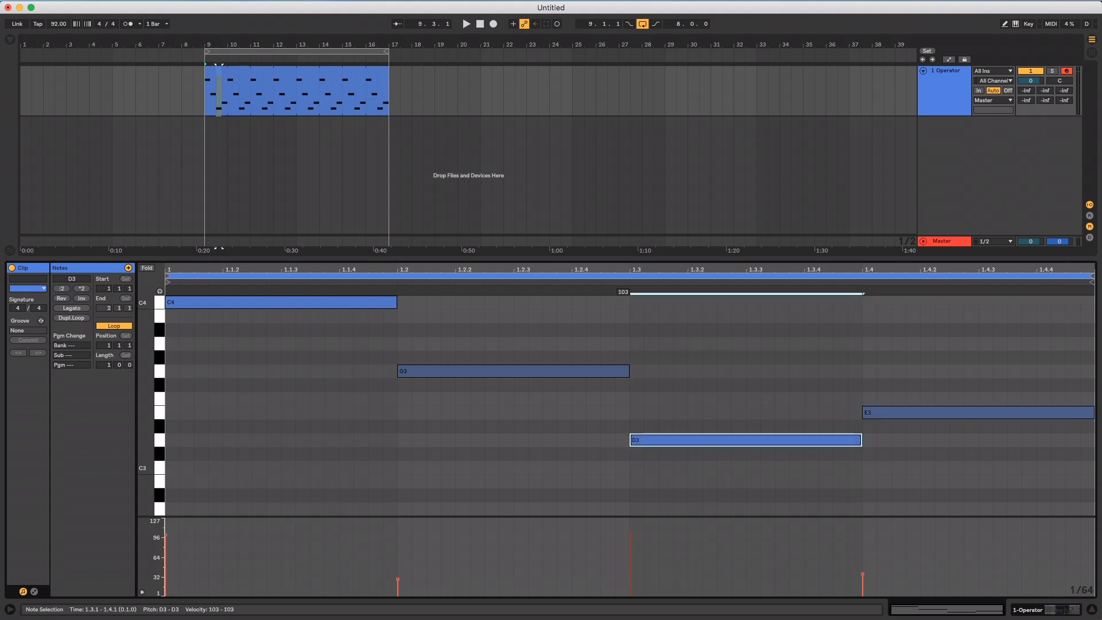
{"action": "left_click_drag", "start_coordinate": [171, 539], "coordinate": [170, 561]}
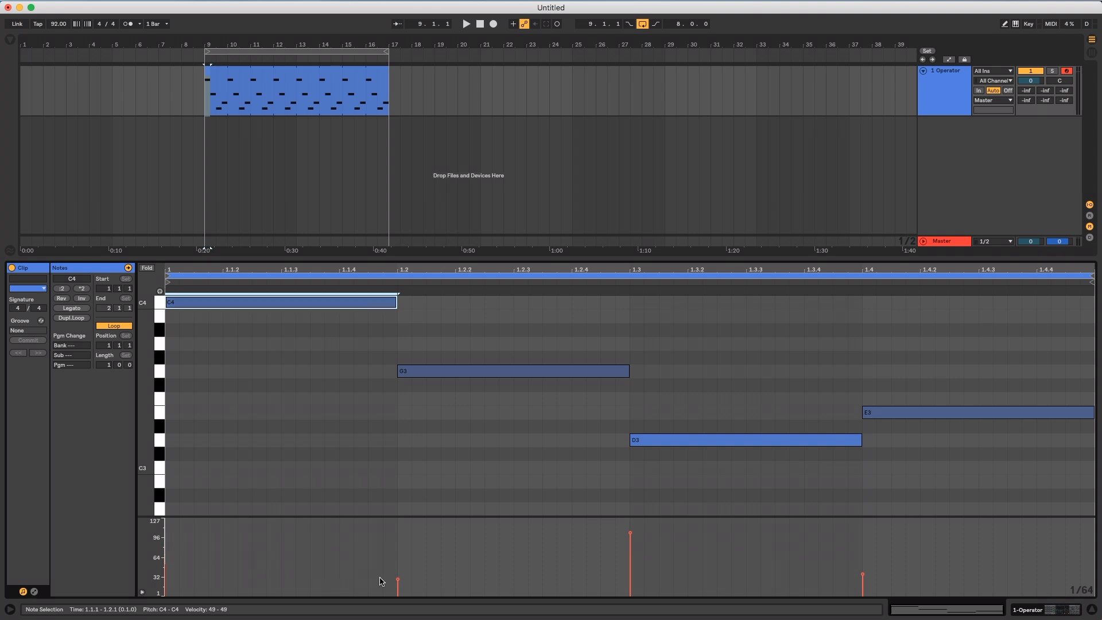
{"action": "left_click_drag", "start_coordinate": [398, 581], "coordinate": [398, 533]}
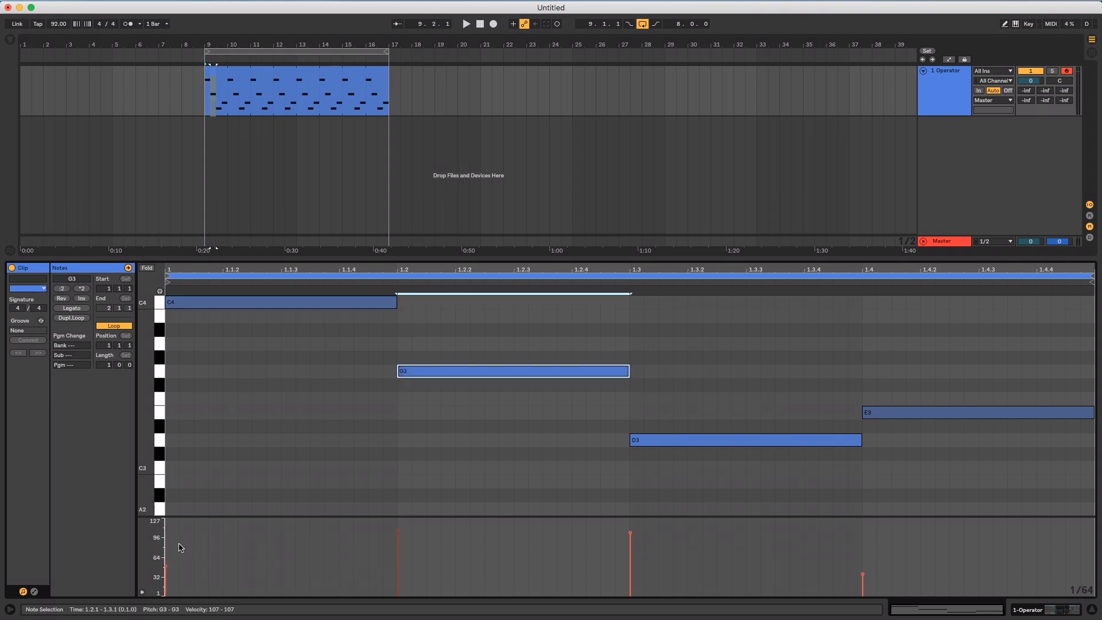
{"action": "left_click_drag", "start_coordinate": [631, 533], "coordinate": [632, 540]}
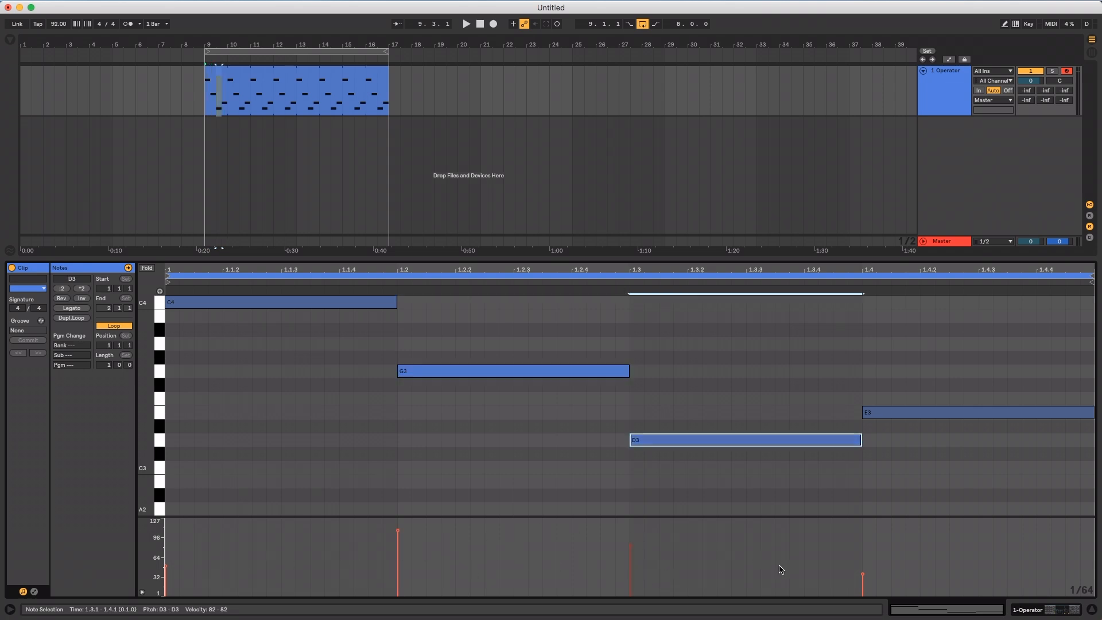
{"action": "key", "text": "space"}
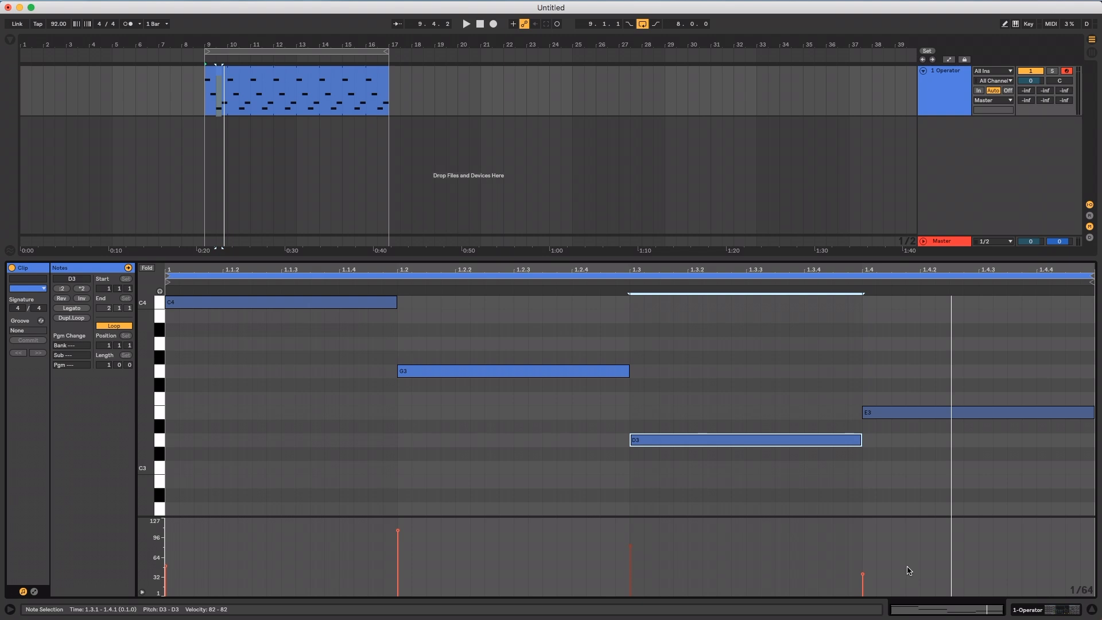
Examine Operator's oscillator, LFO, filter and pitch envelope sections
{"action": "double_click", "coordinate": [945, 84]}
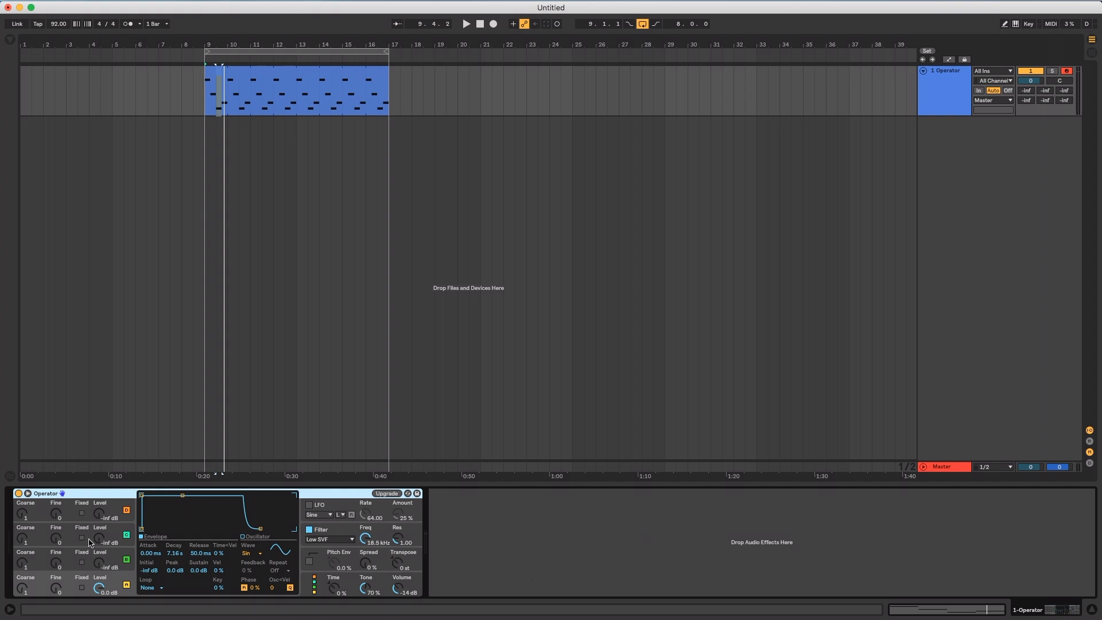
{"action": "left_click", "coordinate": [65, 506]}
{"action": "left_click", "coordinate": [70, 536]}
{"action": "left_click", "coordinate": [70, 555]}
{"action": "left_click", "coordinate": [72, 579]}
{"action": "left_click", "coordinate": [342, 505]}
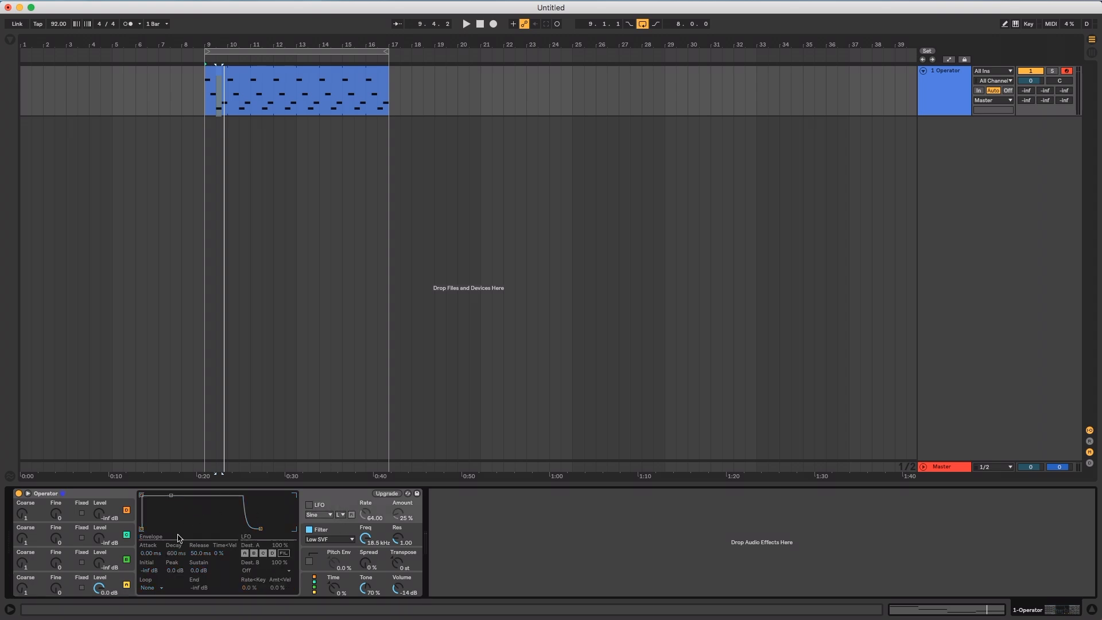
{"action": "left_click", "coordinate": [342, 533]}
{"action": "left_click", "coordinate": [323, 554]}
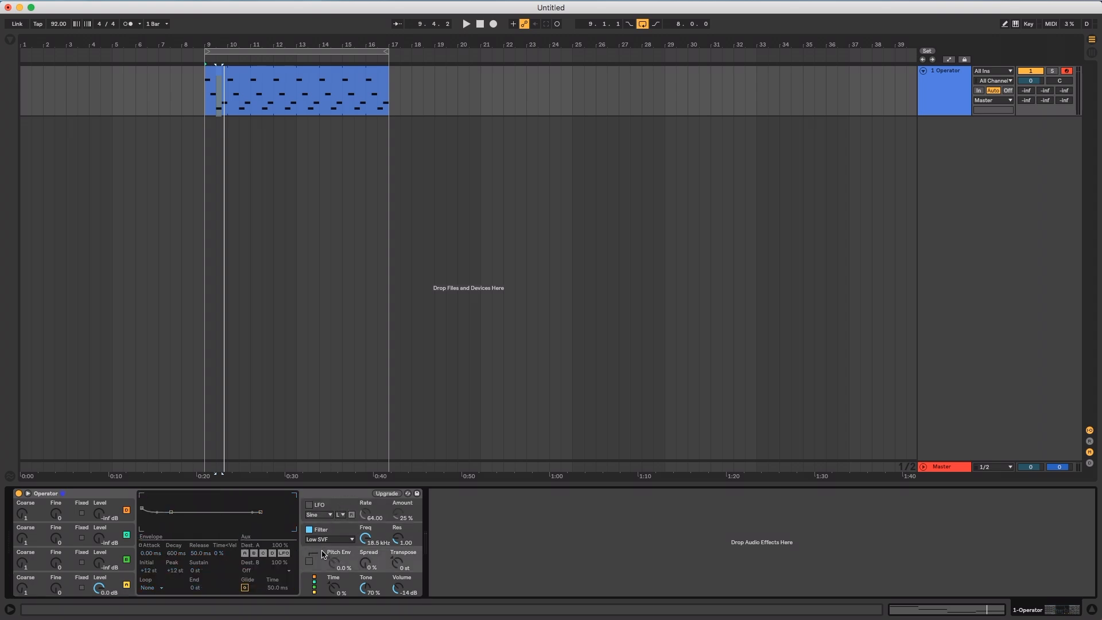
In Operator's global modulation settings, assign velocity's Connection A to volume (Vol) with an amount of 100
{"action": "left_click", "coordinate": [309, 584]}
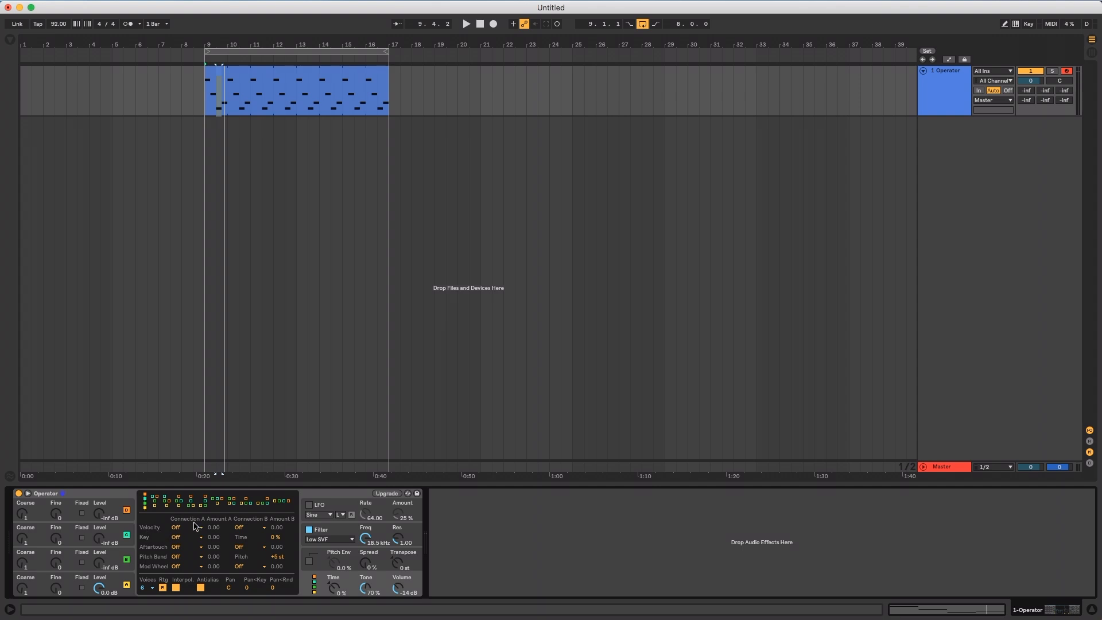
{"action": "left_click", "coordinate": [186, 527]}
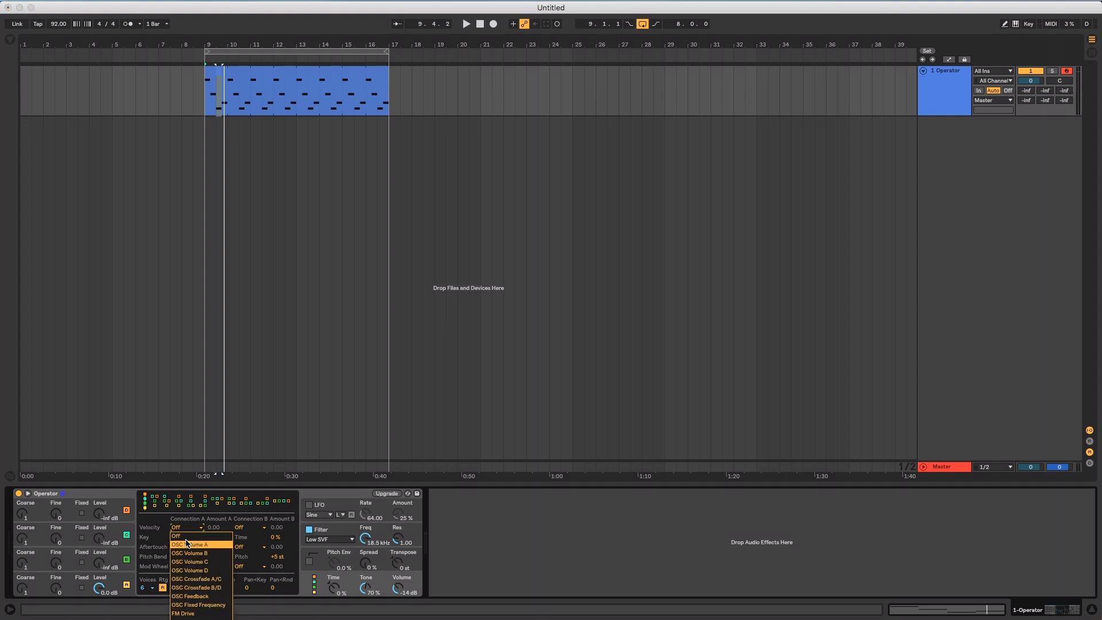
{"action": "left_click", "coordinate": [189, 545]}
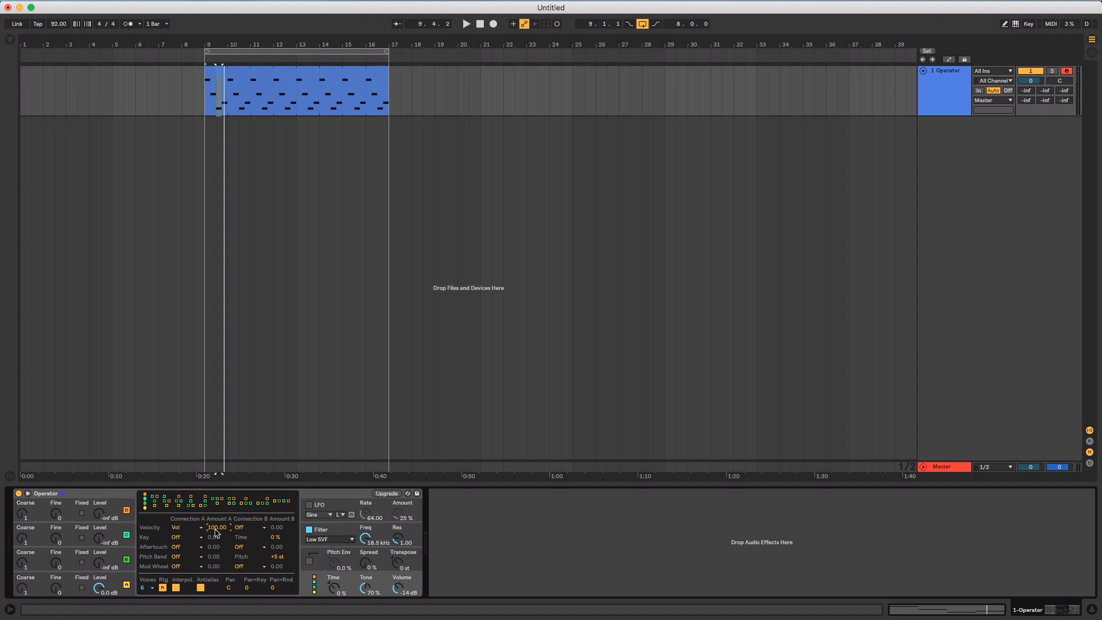
Lower the clip's note velocities to about 41 for C4, 64 for D3 and 12 for E3, and play the clip
{"action": "double_click", "coordinate": [300, 81]}
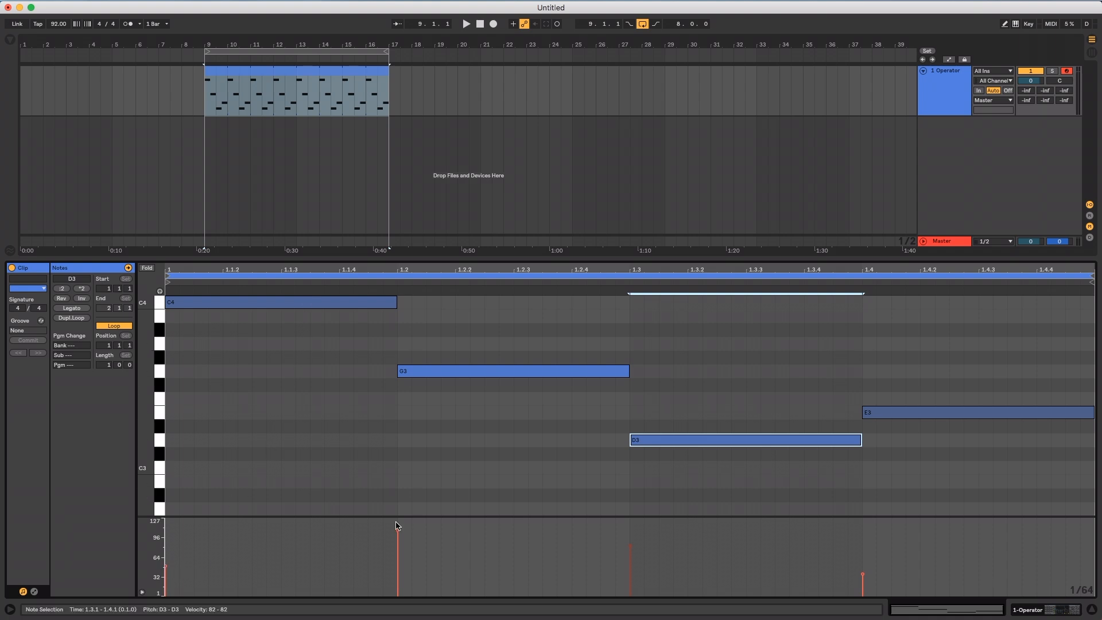
{"action": "left_click", "coordinate": [166, 567]}
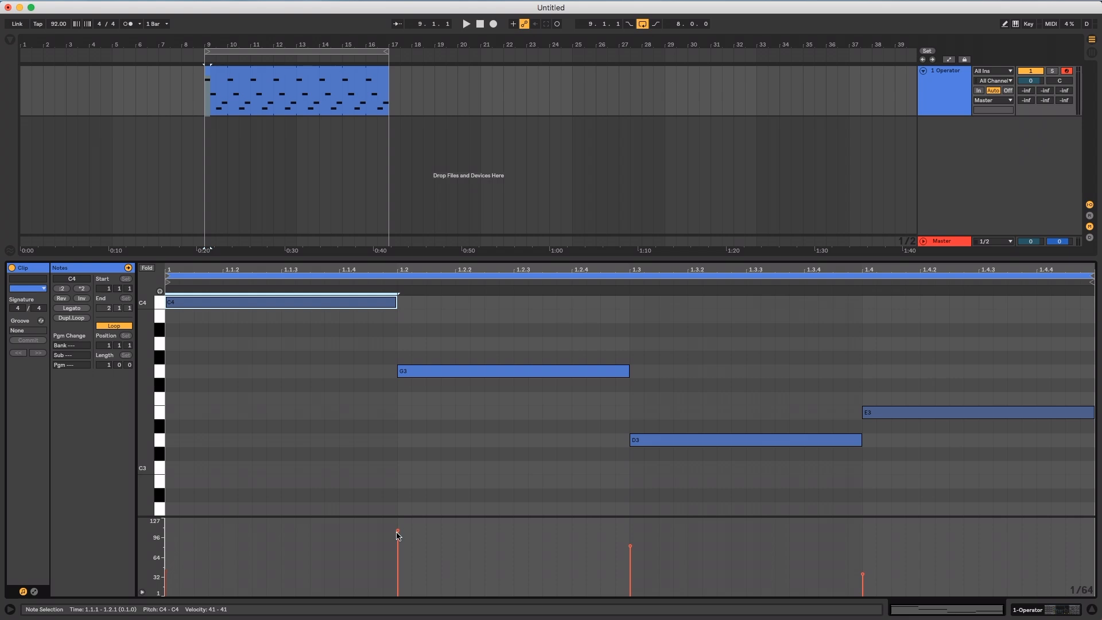
{"action": "left_click_drag", "start_coordinate": [630, 547], "coordinate": [631, 557]}
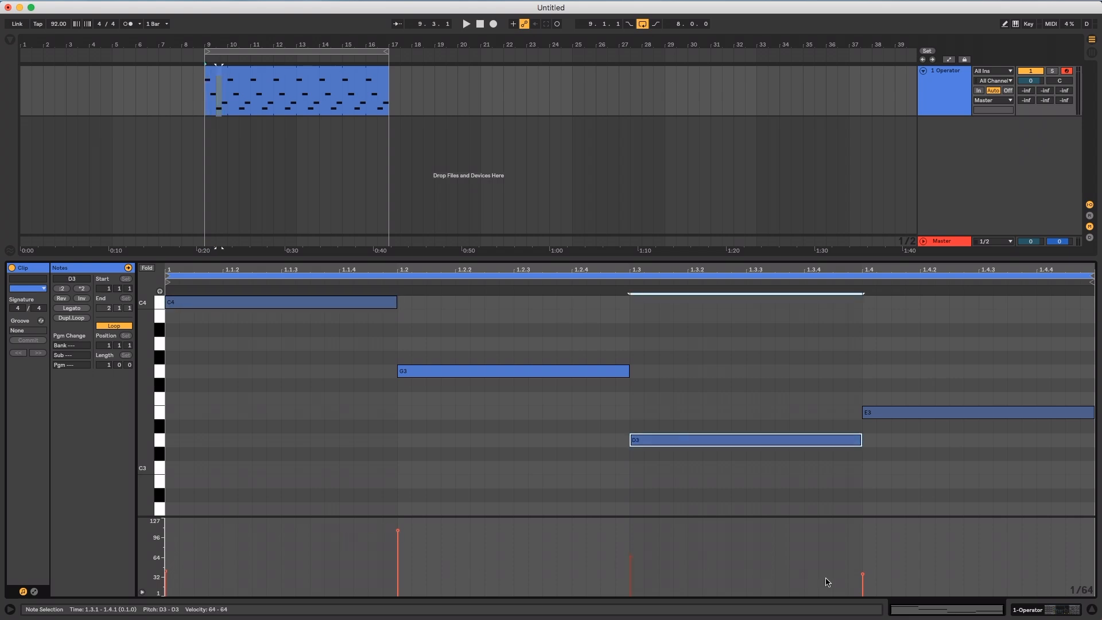
{"action": "left_click_drag", "start_coordinate": [863, 573], "coordinate": [862, 589]}
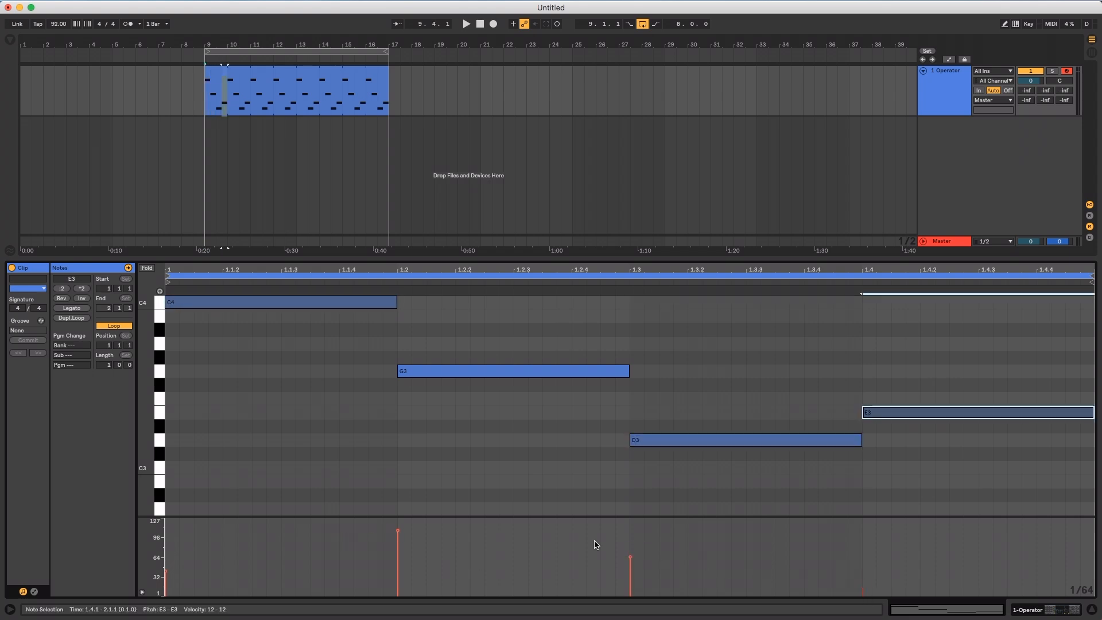
{"action": "key", "text": "space"}
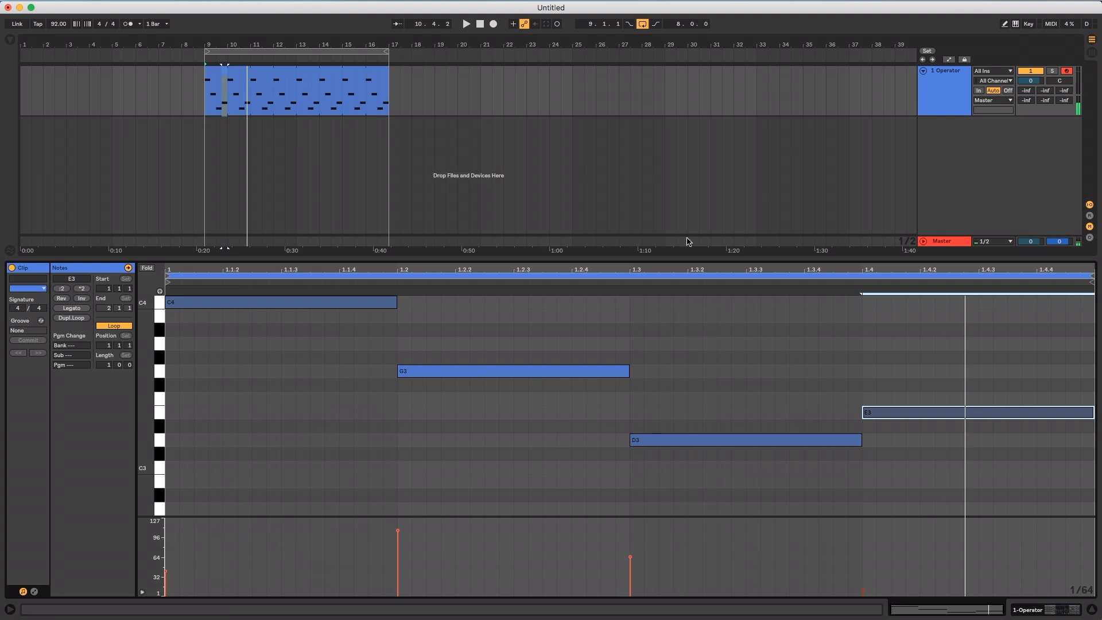
Assign velocity's Connection B in Operator to LFO rate (LFO R)
{"action": "left_click", "coordinate": [950, 86]}
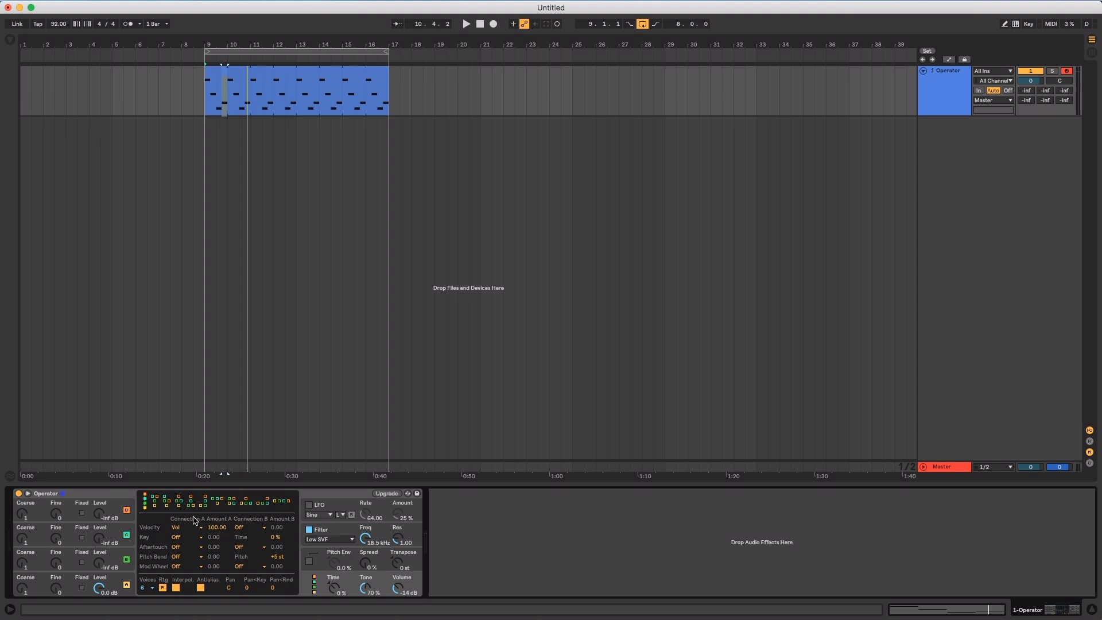
{"action": "left_click", "coordinate": [251, 528]}
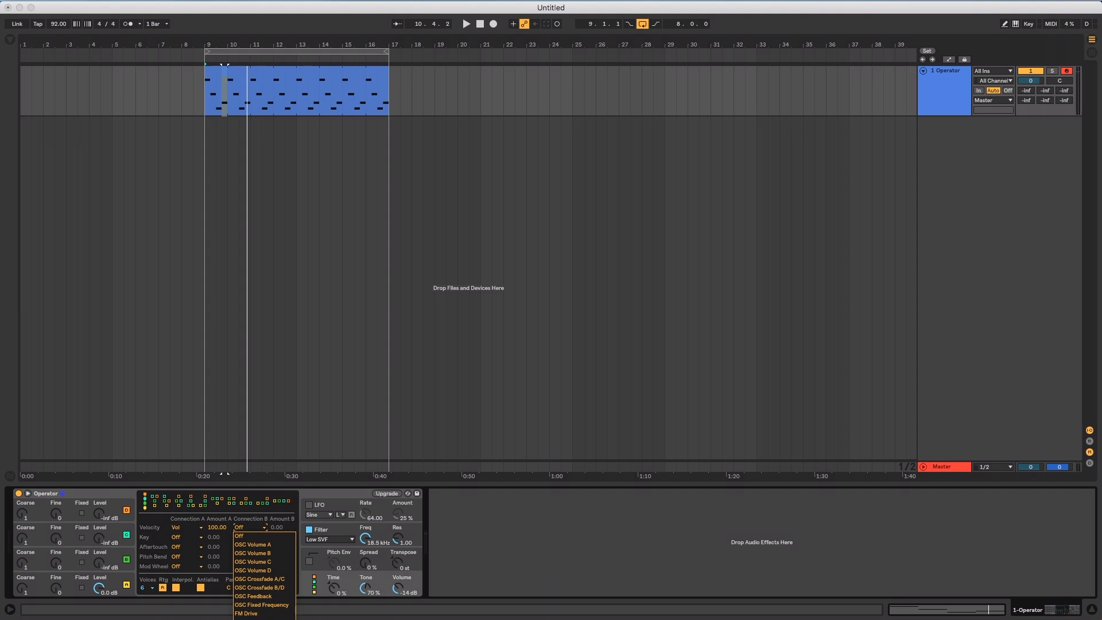
{"action": "key", "text": "Escape"}
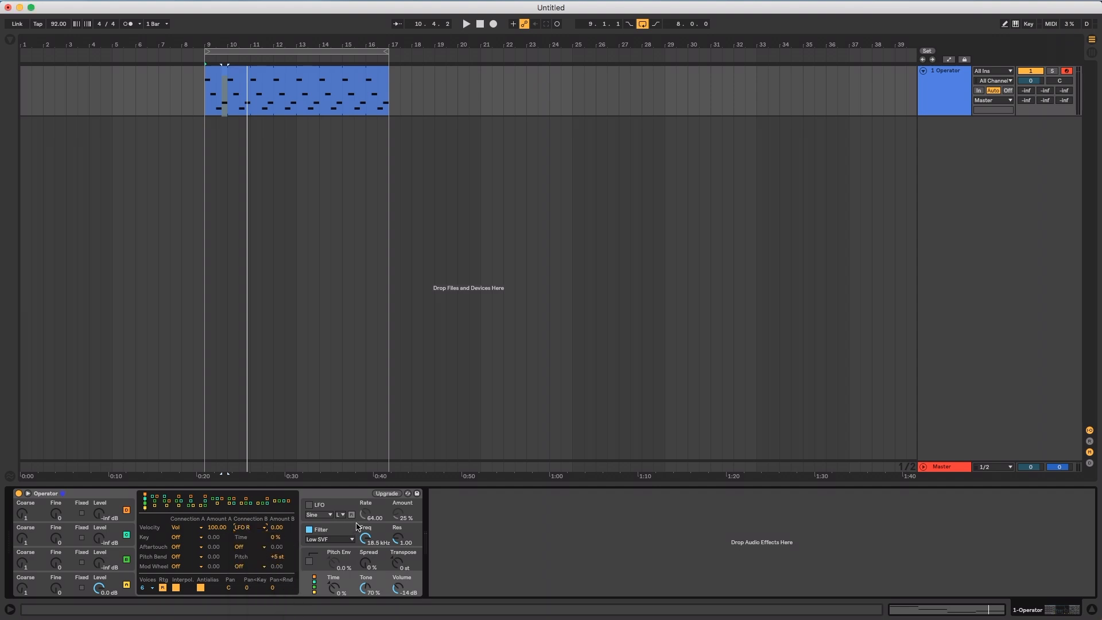
Enable Operator's LFO with its amount at 50 % and set velocity's Connection B amount to 100
{"action": "left_click", "coordinate": [308, 508]}
{"action": "left_click", "coordinate": [308, 506]}
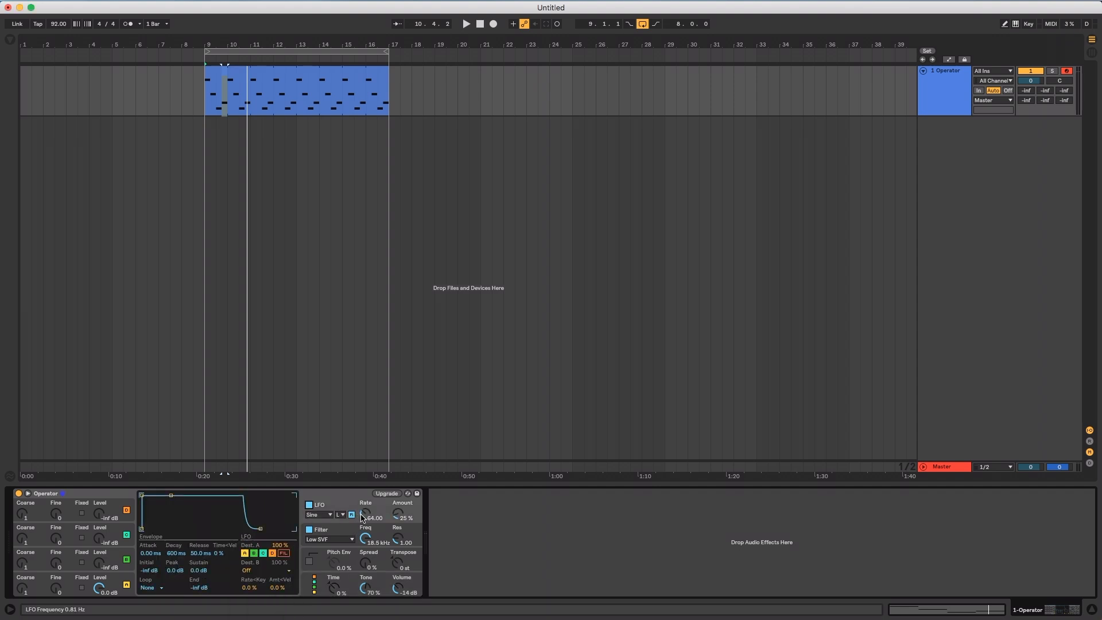
{"action": "left_click_drag", "start_coordinate": [366, 516], "coordinate": [366, 494]}
{"action": "left_click", "coordinate": [310, 587]}
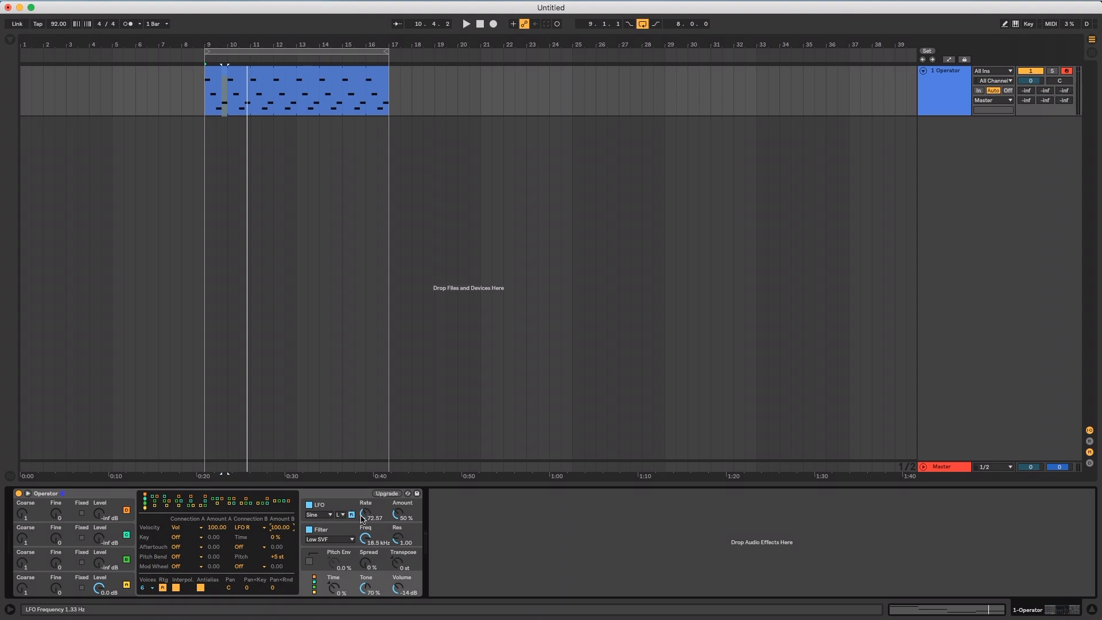
Set the LFO rate to 127 and velocity's Connection B amount to 50
{"action": "left_click_drag", "start_coordinate": [363, 517], "coordinate": [363, 505]}
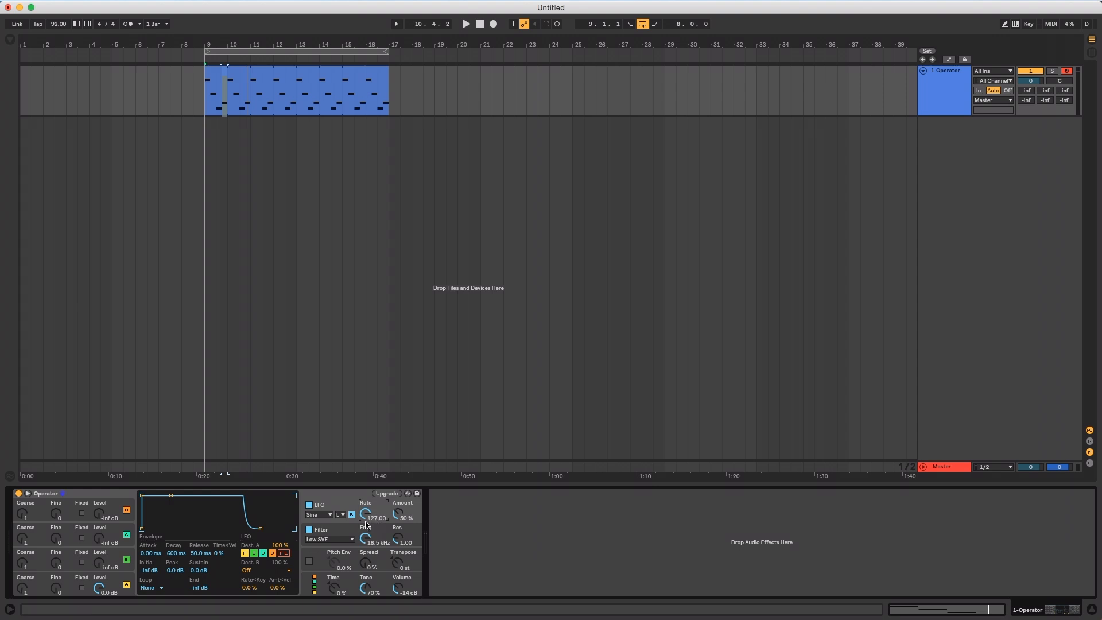
{"action": "left_click", "coordinate": [302, 588]}
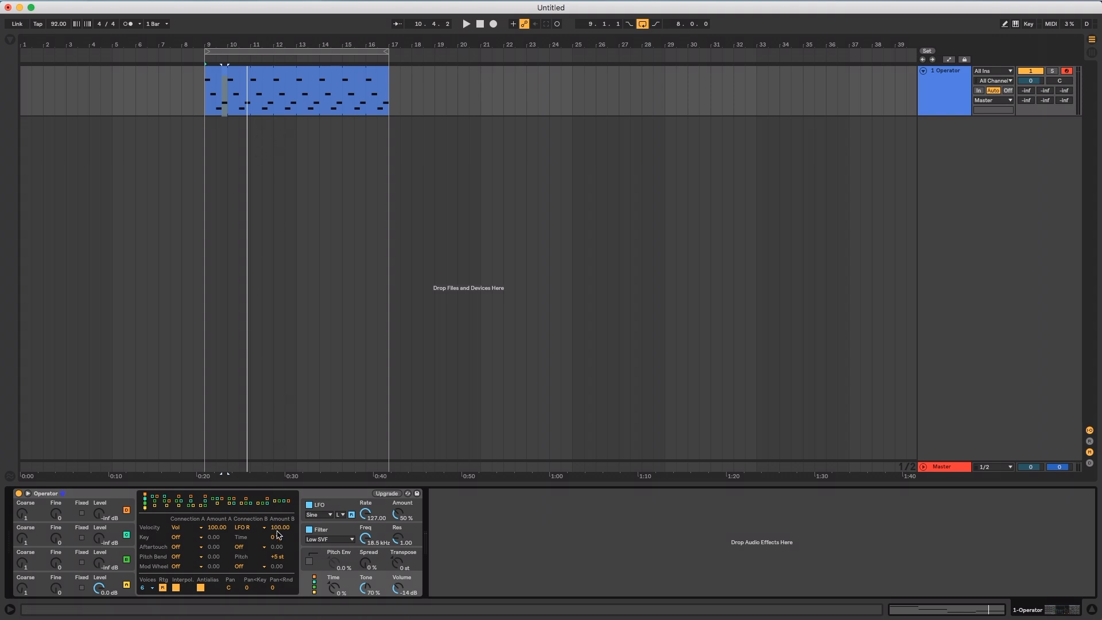
{"action": "left_click", "coordinate": [365, 514]}
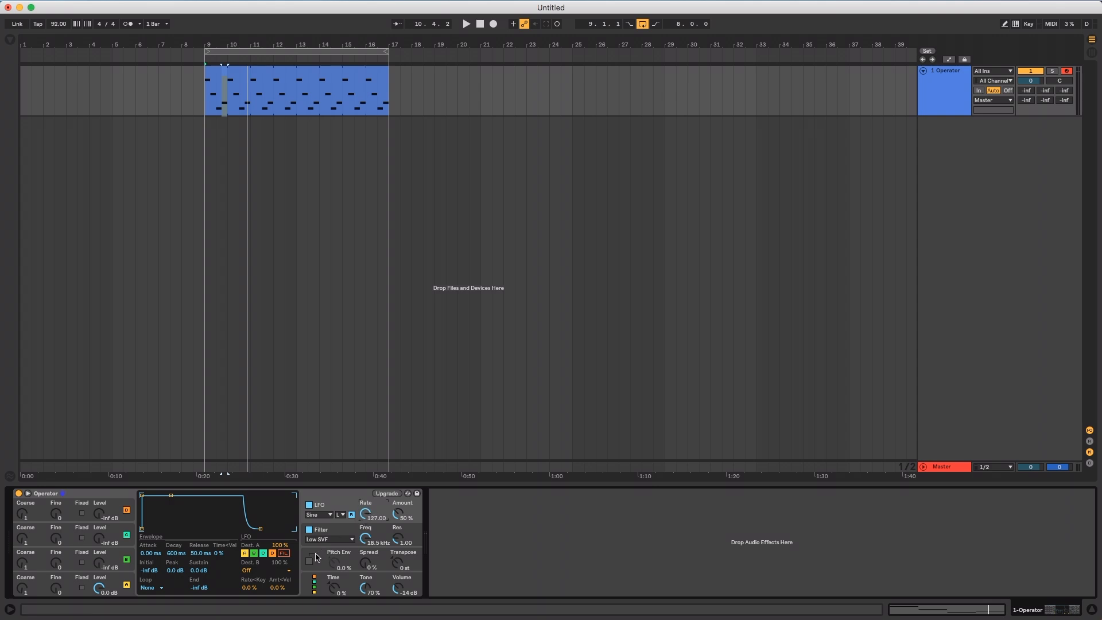
{"action": "left_click", "coordinate": [305, 586]}
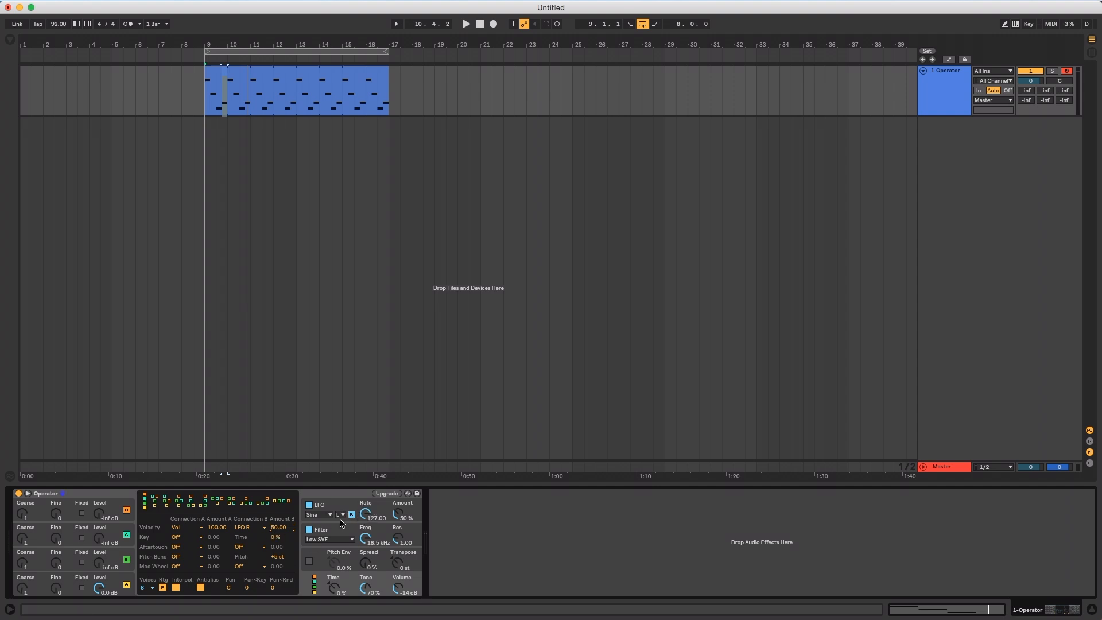
Set Operator's LFO rate to 61.48, bring back the modulation routing display and play the clip
{"action": "left_click_drag", "start_coordinate": [365, 514], "coordinate": [365, 526]}
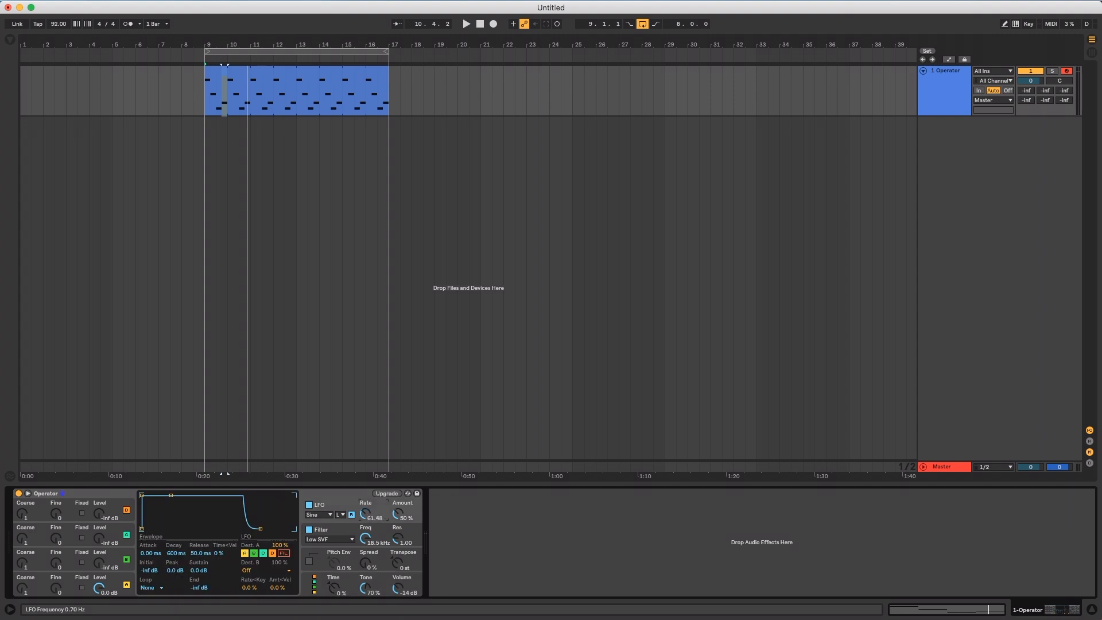
{"action": "left_click", "coordinate": [308, 580]}
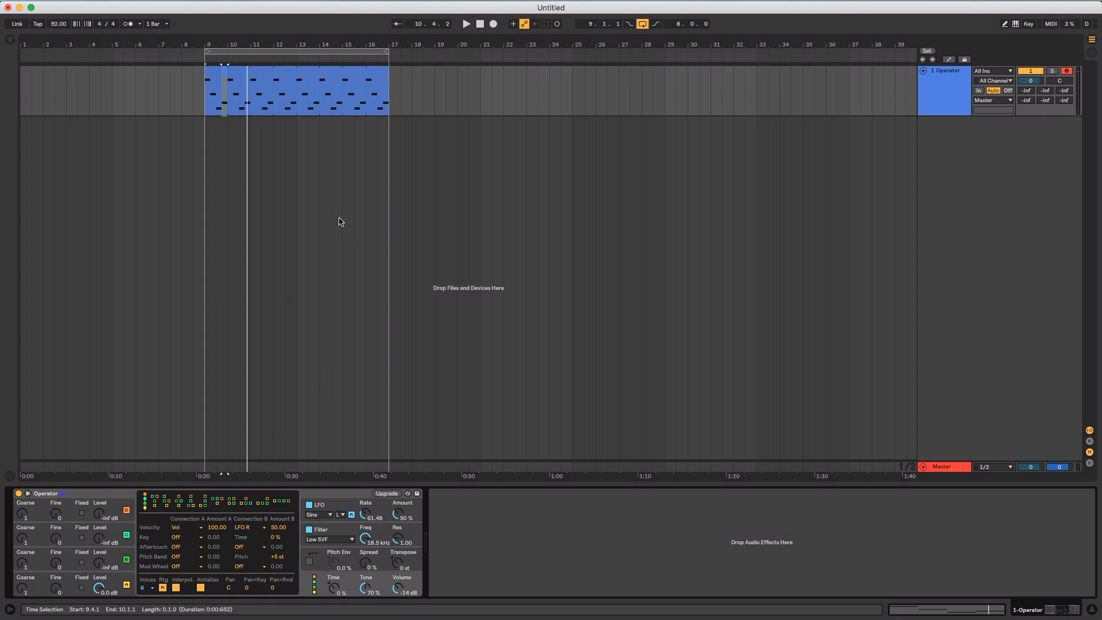
{"action": "key", "text": "space"}
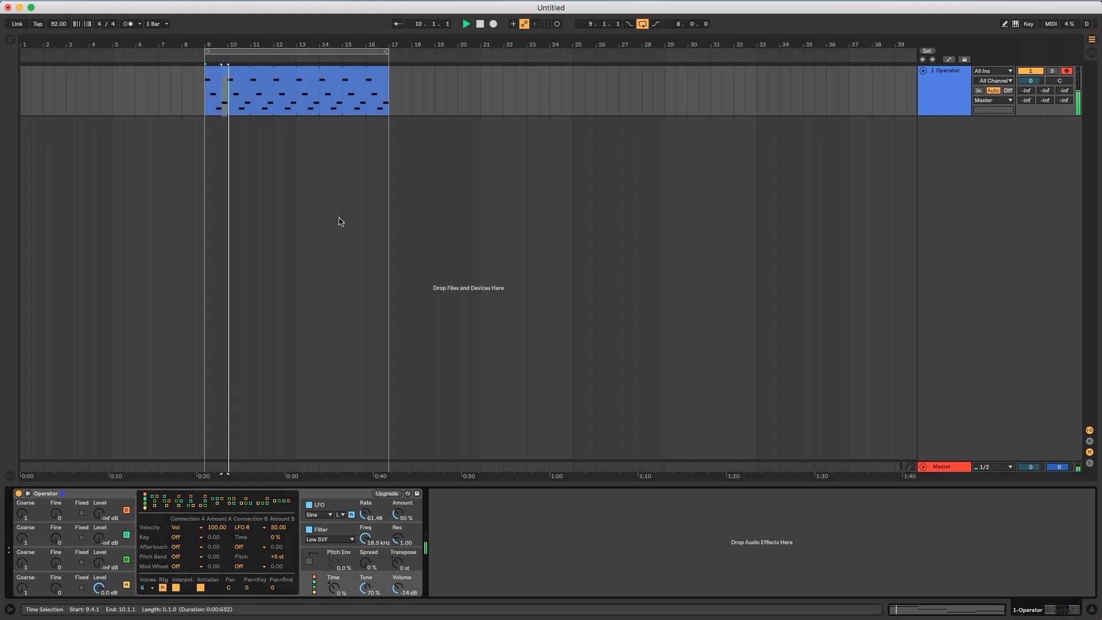
Open the MIDI clip, raise the E3 note's velocity to about 96 and adjust the D3 note's velocity during playback
{"action": "double_click", "coordinate": [290, 104]}
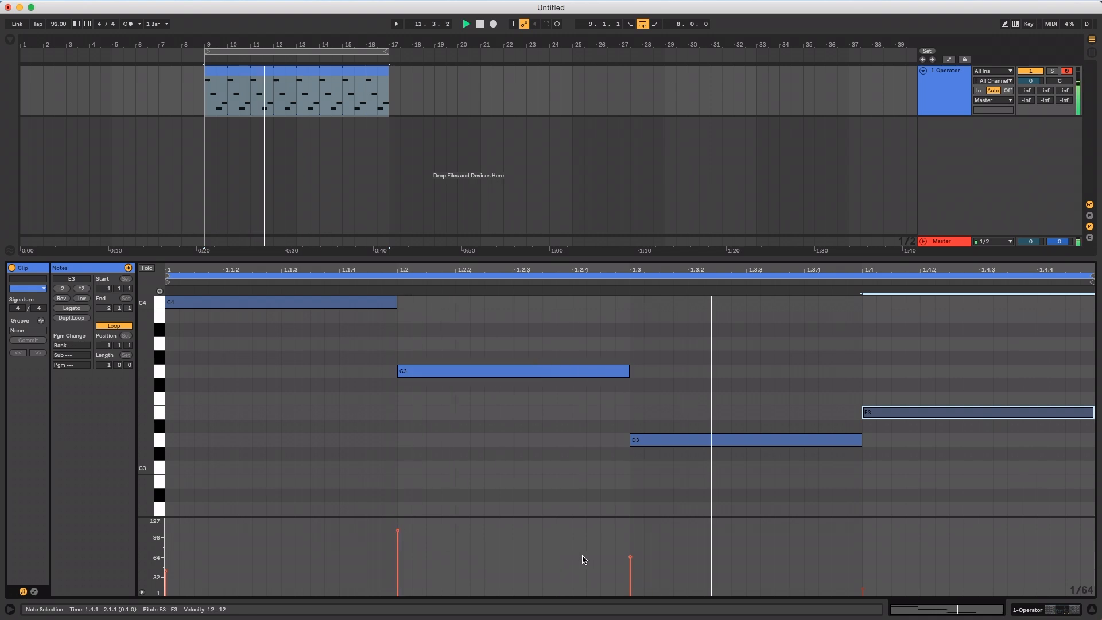
{"action": "left_click", "coordinate": [631, 568]}
{"action": "left_click", "coordinate": [863, 591]}
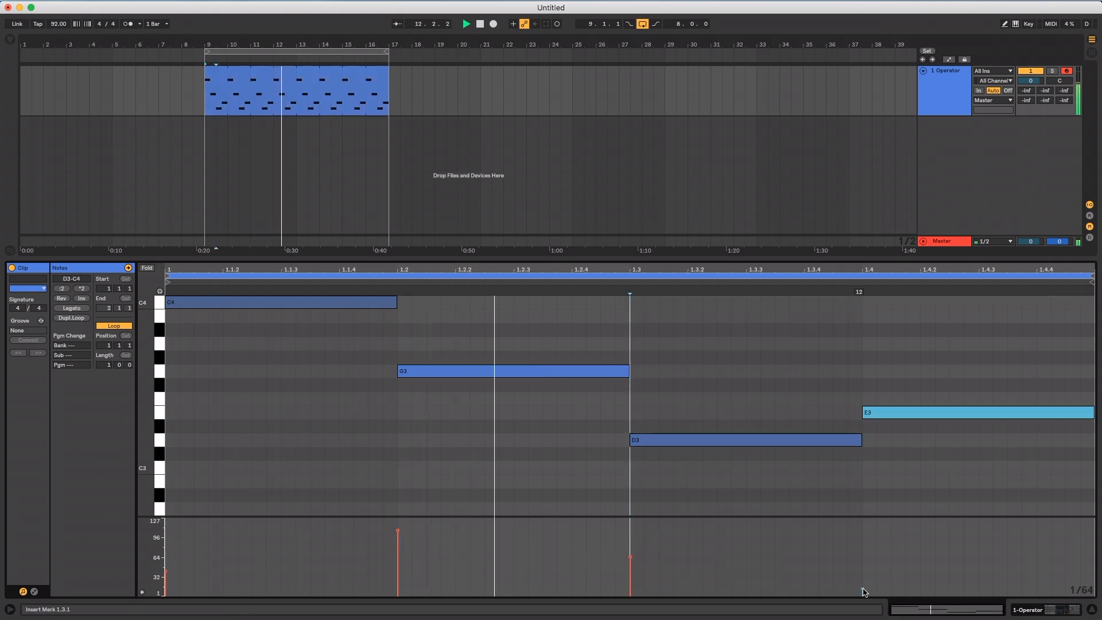
{"action": "left_click", "coordinate": [632, 560]}
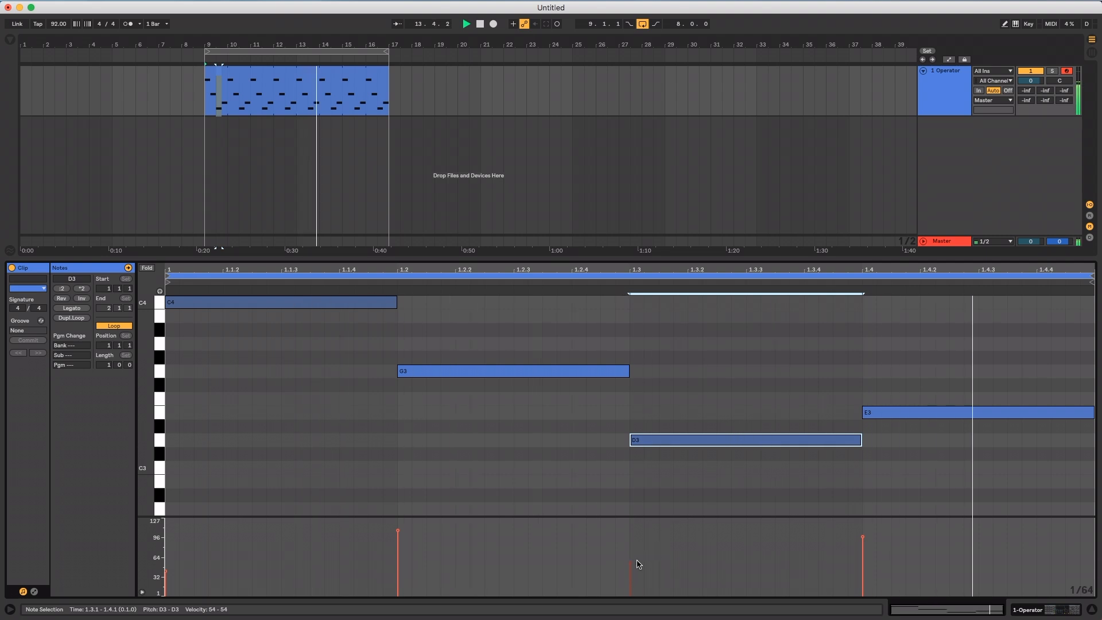
{"action": "left_click_drag", "start_coordinate": [628, 567], "coordinate": [628, 563]}
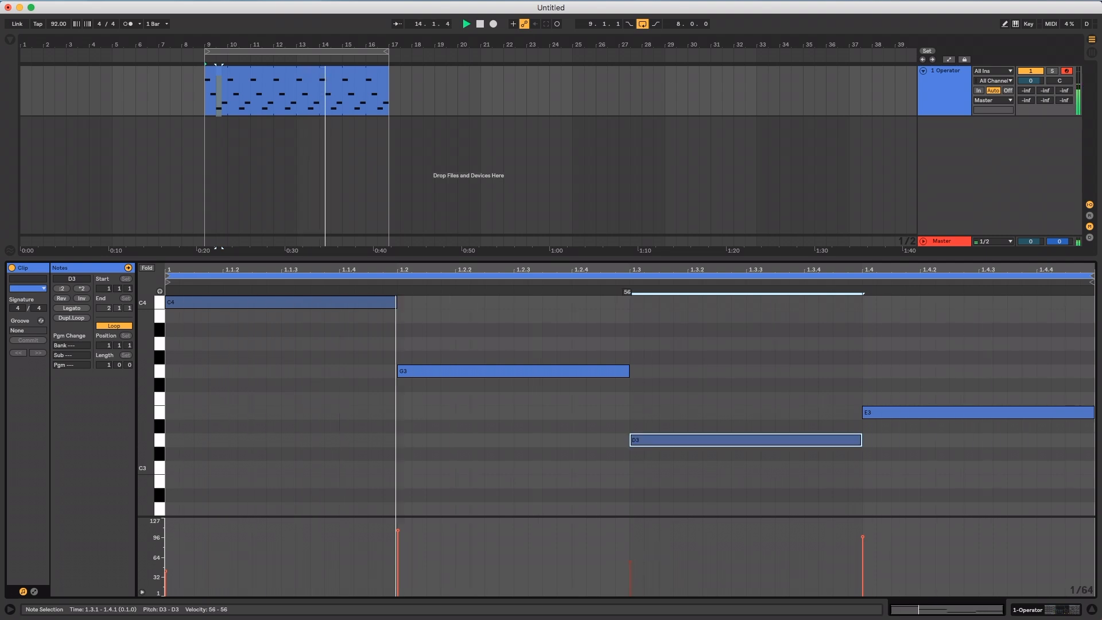
In Operator's modulation routing, assign Pitch Bend's Connection A to Pan with an amount of 100
{"action": "left_click", "coordinate": [939, 78]}
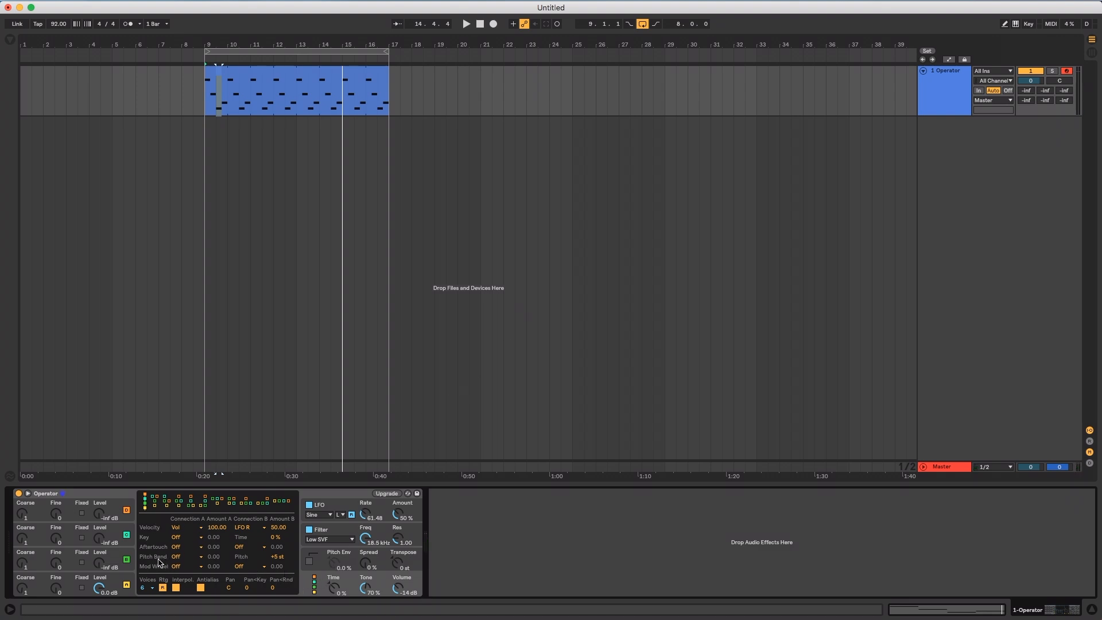
{"action": "left_click", "coordinate": [176, 557]}
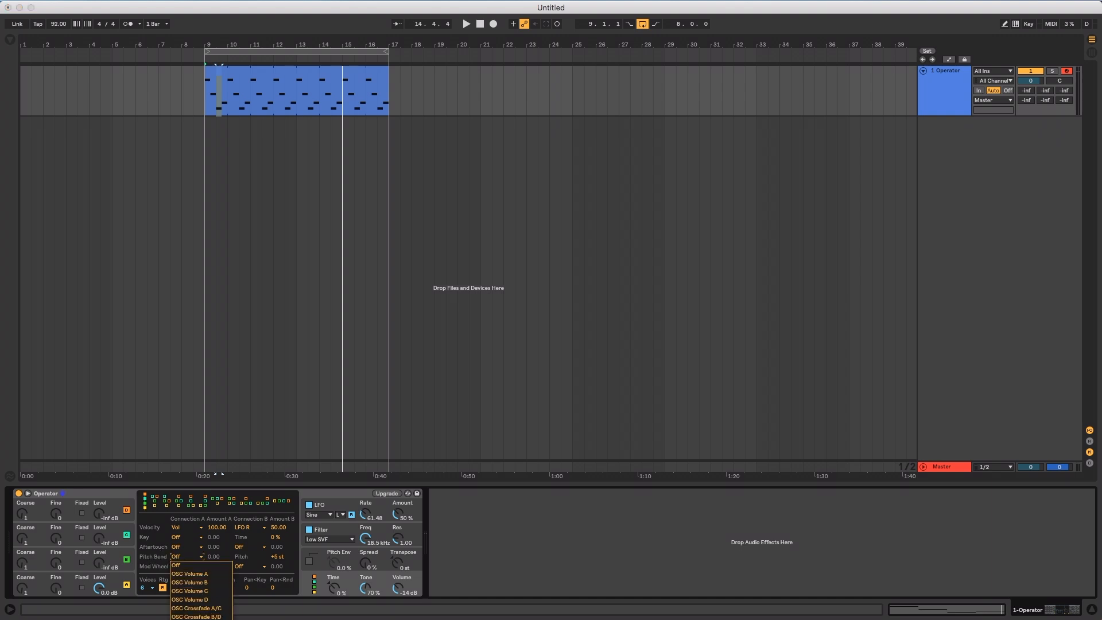
{"action": "left_click", "coordinate": [196, 619]}
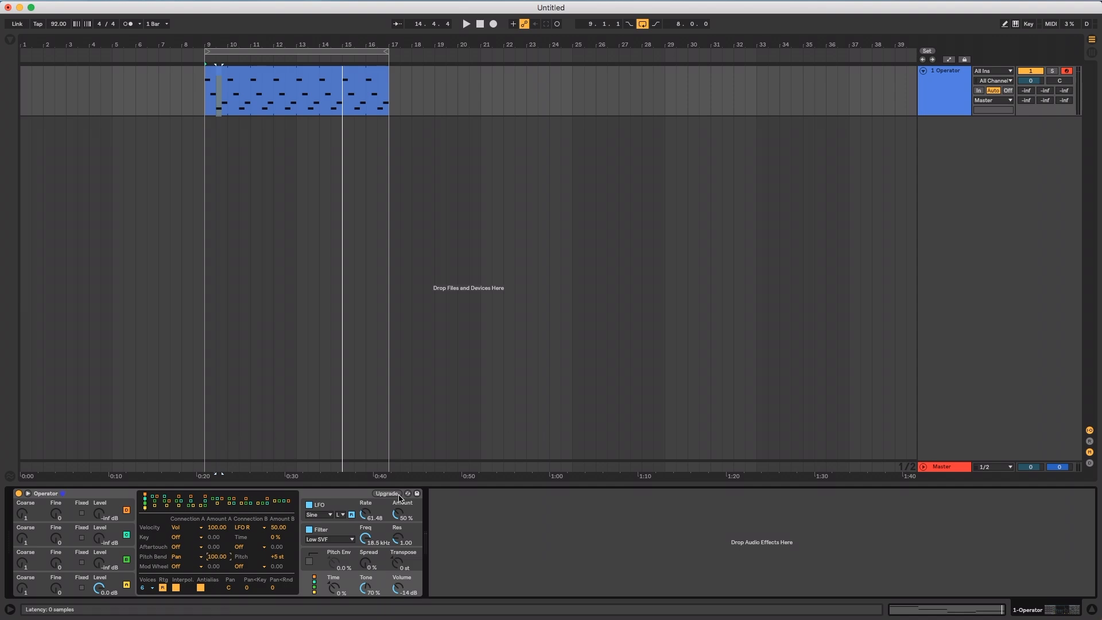
Open the MIDI clip's envelopes and show the Pitch Bend MIDI control envelope
{"action": "double_click", "coordinate": [364, 86]}
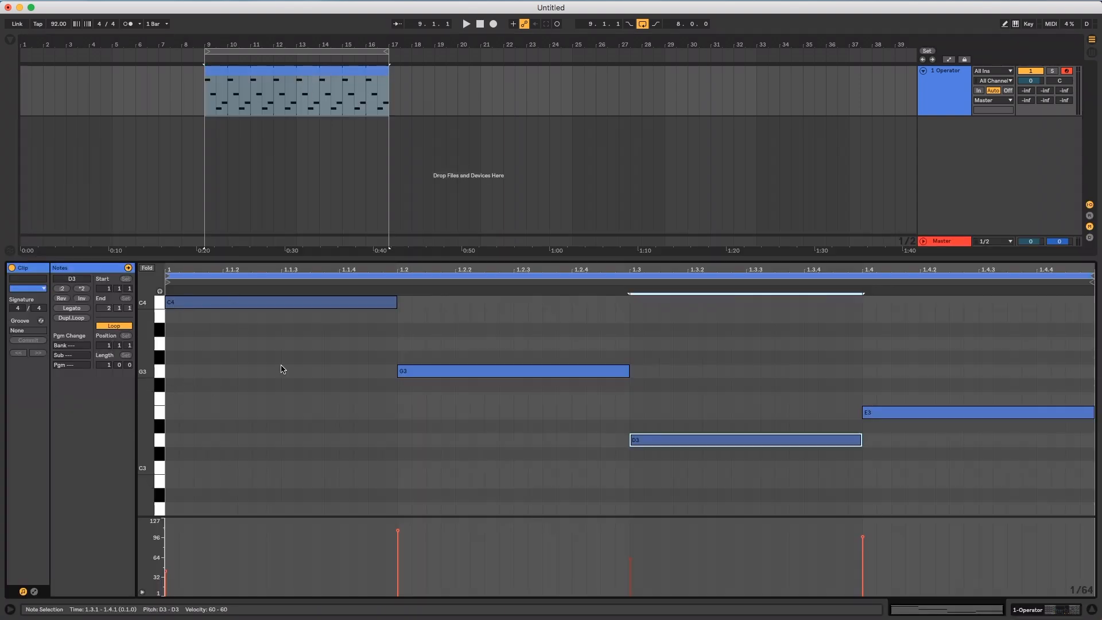
{"action": "left_click", "coordinate": [35, 592]}
{"action": "left_click", "coordinate": [157, 289]}
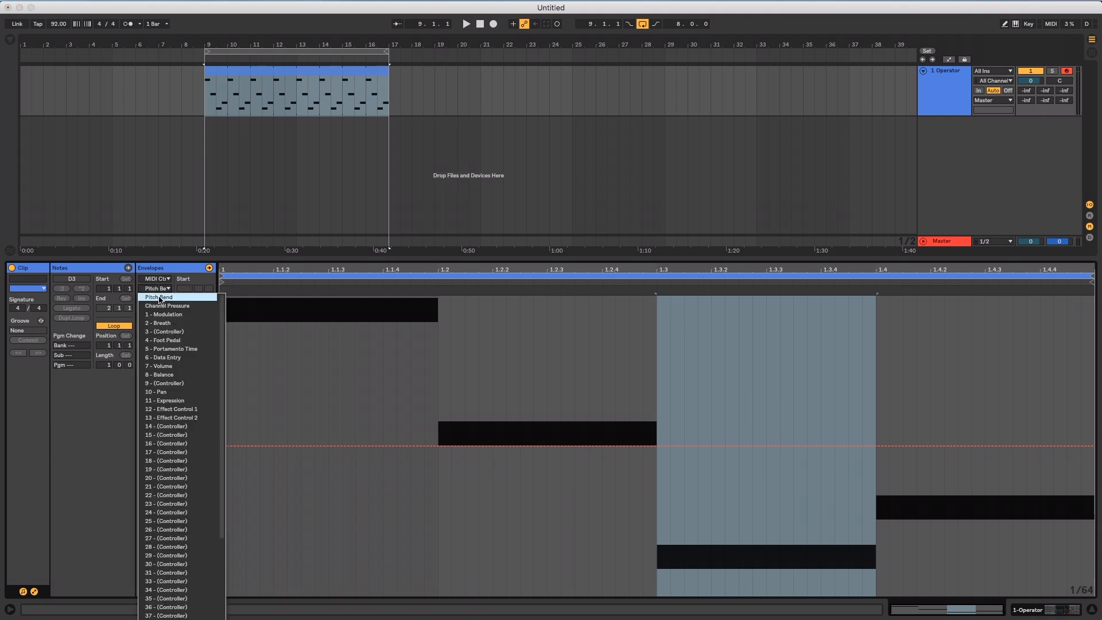
{"action": "left_click", "coordinate": [160, 298]}
Add Pitch Bend breakpoints at value 0 at the start of each note in the clip
{"action": "left_click", "coordinate": [438, 447]}
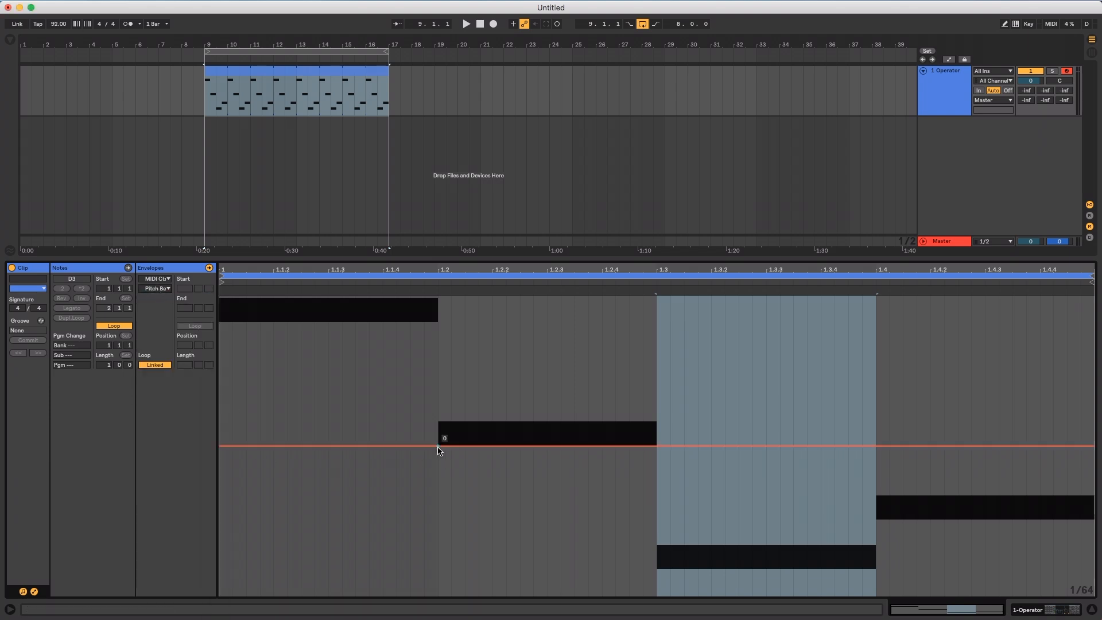
{"action": "left_click", "coordinate": [219, 447]}
{"action": "left_click", "coordinate": [657, 448]}
{"action": "left_click", "coordinate": [880, 447]}
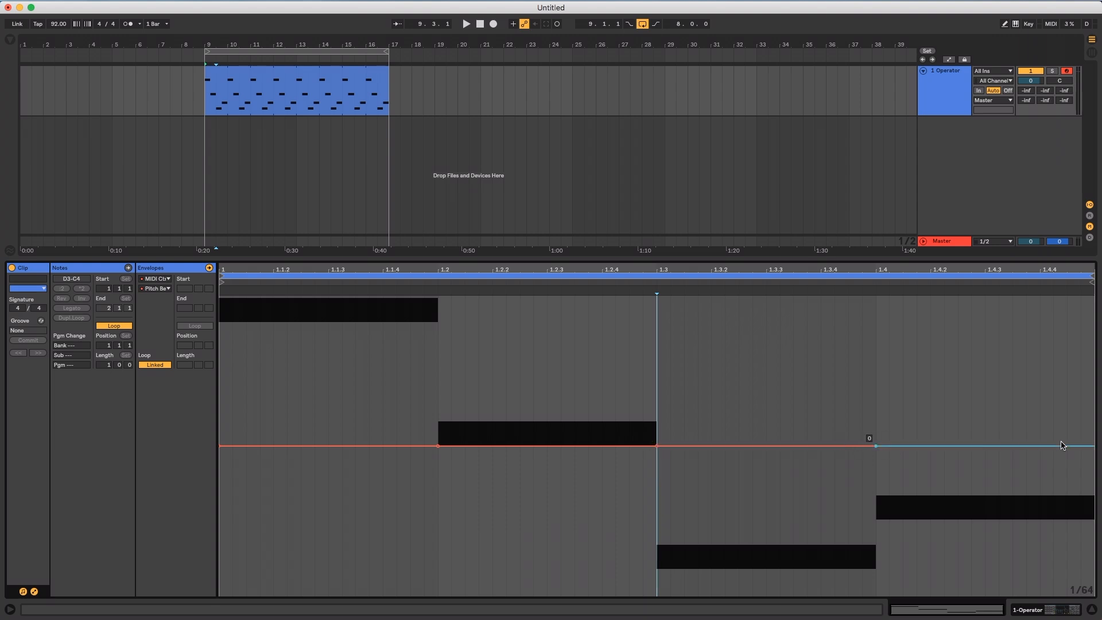
Shape the Pitch Bend envelope over the C4 and G3 notes into a zigzag of steep peaks and dips
{"action": "left_click_drag", "start_coordinate": [438, 446], "coordinate": [435, 315]}
{"action": "left_click_drag", "start_coordinate": [381, 346], "coordinate": [328, 517]}
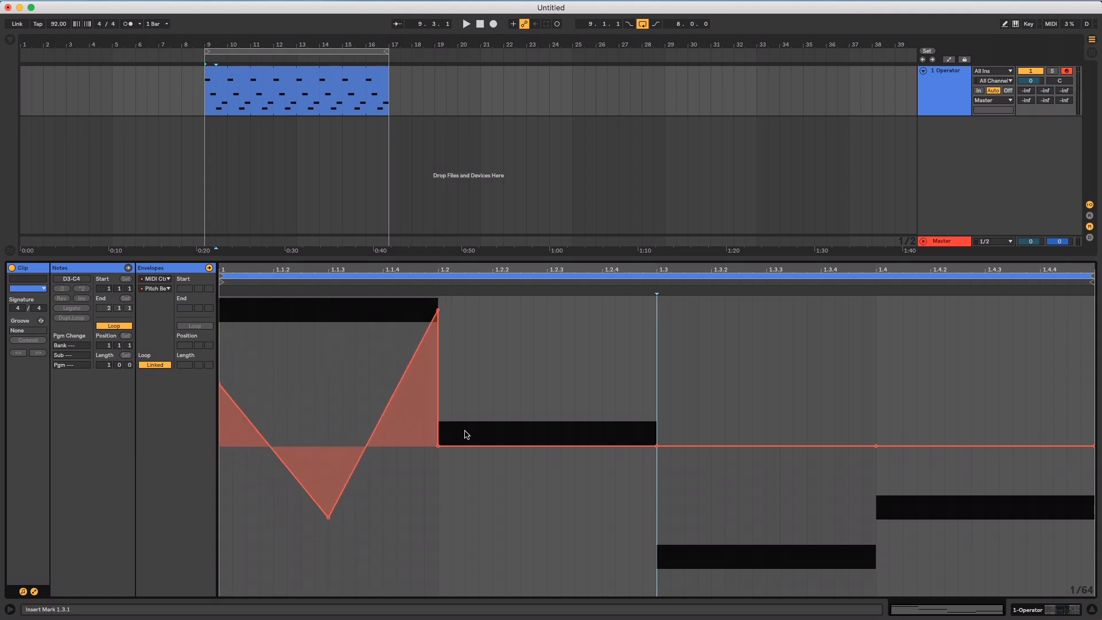
{"action": "left_click_drag", "start_coordinate": [492, 447], "coordinate": [547, 313]}
{"action": "left_click_drag", "start_coordinate": [575, 355], "coordinate": [575, 585]}
{"action": "left_click_drag", "start_coordinate": [614, 518], "coordinate": [615, 344]}
Continue the zigzag Pitch Bend envelope across the D3 and E3 notes with alternating high and low breakpoints
{"action": "left_click_drag", "start_coordinate": [849, 446], "coordinate": [771, 353]}
{"action": "left_click_drag", "start_coordinate": [726, 397], "coordinate": [726, 462]}
{"action": "left_click_drag", "start_coordinate": [769, 417], "coordinate": [769, 359]}
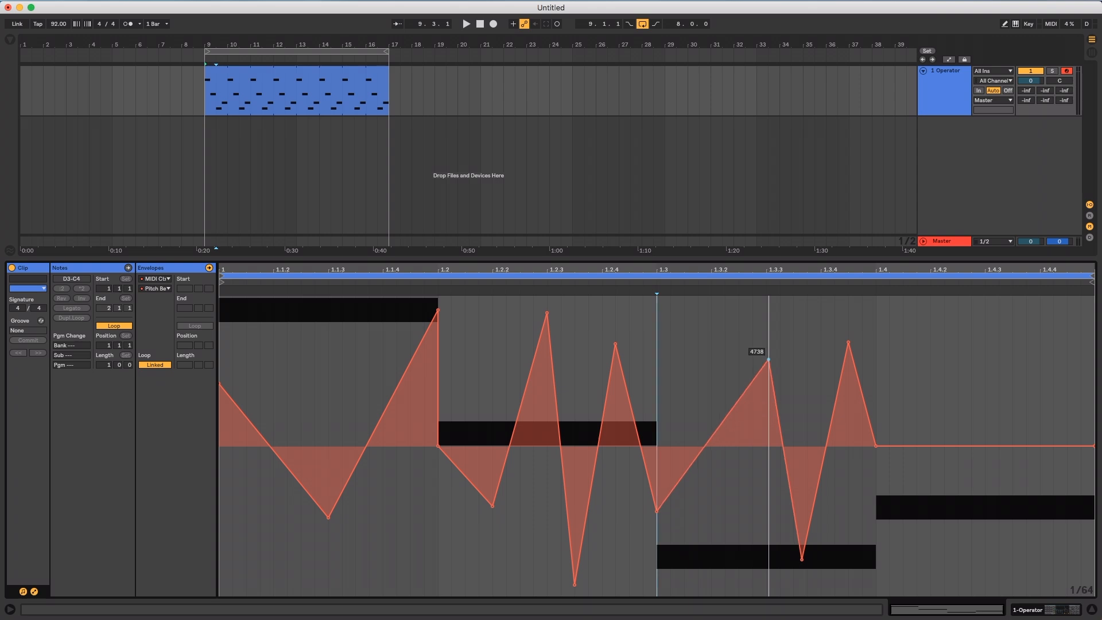
{"action": "left_click_drag", "start_coordinate": [999, 445], "coordinate": [1027, 363]}
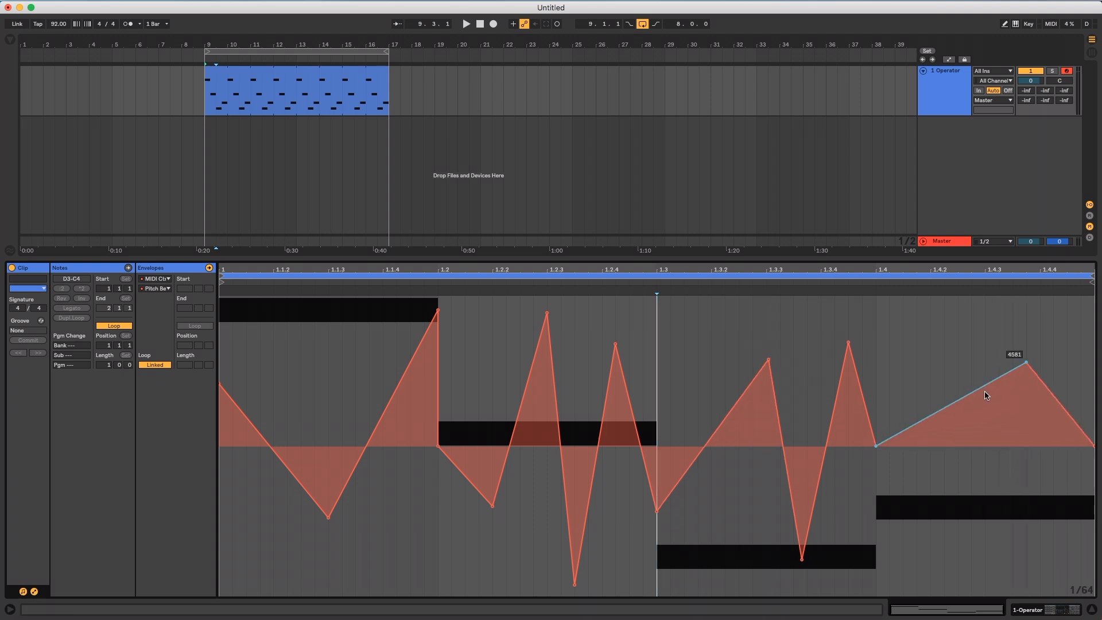
{"action": "mouse_move", "coordinate": [979, 389]}
{"action": "left_mouse_down"}
{"action": "mouse_move", "coordinate": [980, 549]}
{"action": "mouse_move", "coordinate": [967, 423]}
{"action": "mouse_move", "coordinate": [942, 458]}
{"action": "mouse_move", "coordinate": [956, 469]}
{"action": "mouse_move", "coordinate": [930, 492]}
{"action": "mouse_move", "coordinate": [930, 543]}
{"action": "mouse_move", "coordinate": [971, 378]}
{"action": "left_mouse_up"}
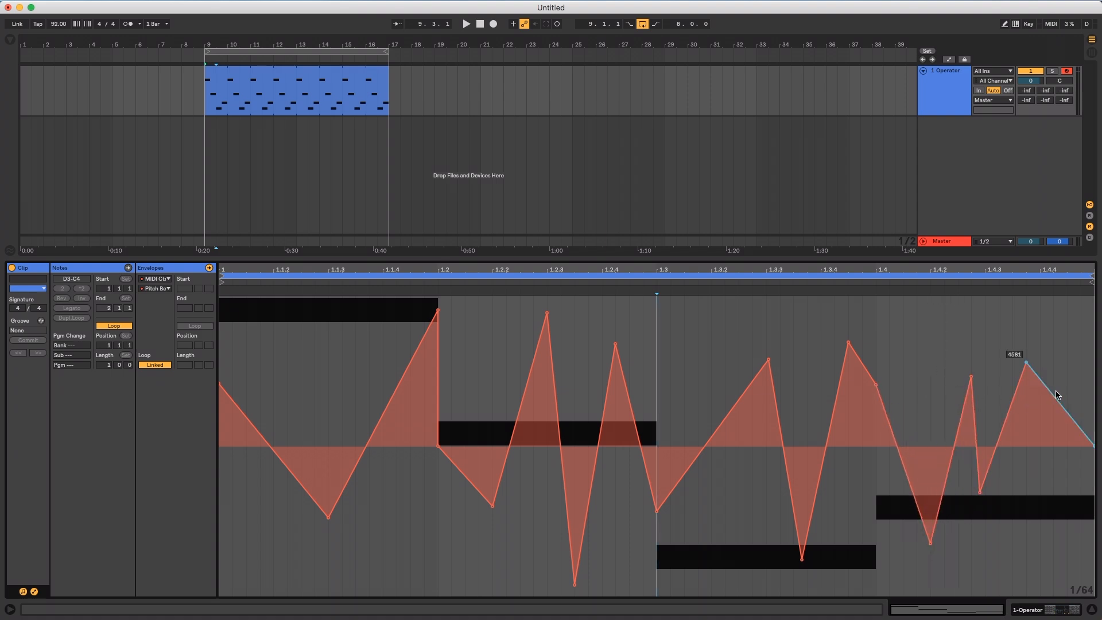
Play the clip and exaggerate the Pitch Bend swings at the end of D3 and over E3
{"action": "key", "text": "space"}
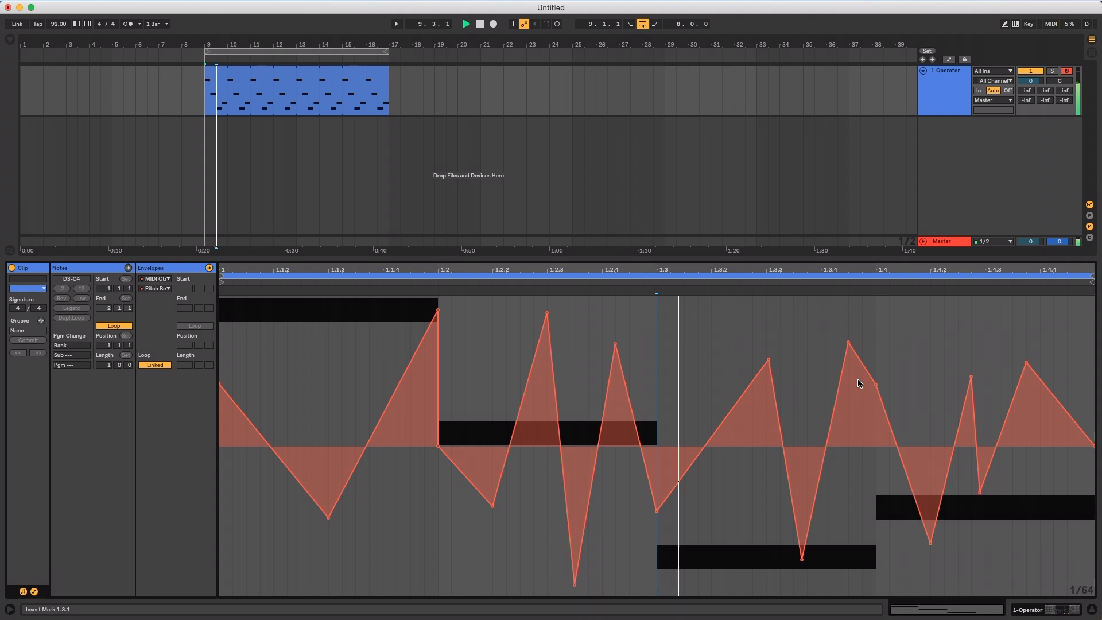
{"action": "left_click_drag", "start_coordinate": [861, 362], "coordinate": [863, 594]}
{"action": "left_click_drag", "start_coordinate": [876, 385], "coordinate": [931, 297]}
{"action": "left_click_drag", "start_coordinate": [1027, 362], "coordinate": [1040, 323]}
In Operator, set Spread to 52 %, Pitch Bend's pitch amount to +24 st, and the LFO to rate 31.25 and amount 69 %
{"action": "left_click", "coordinate": [953, 95]}
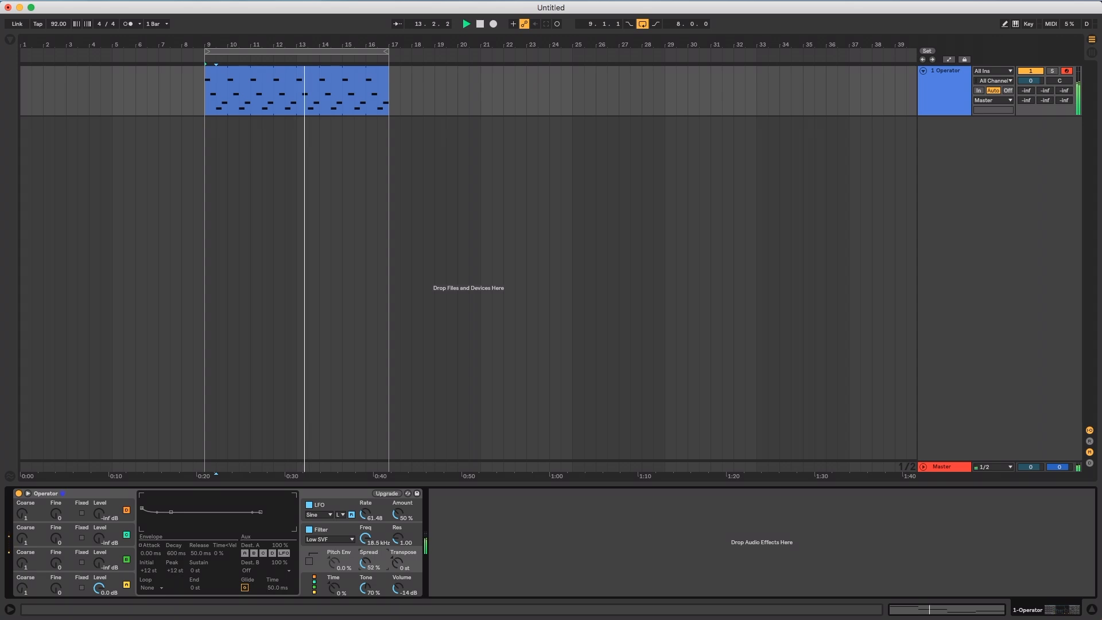
{"action": "left_click", "coordinate": [398, 596]}
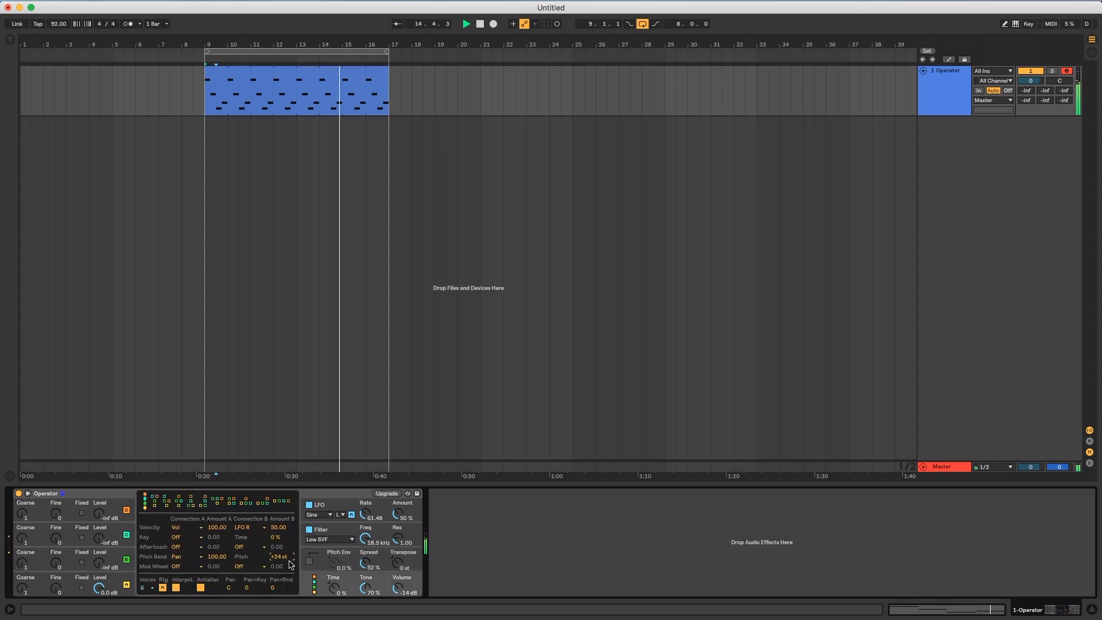
{"action": "left_click", "coordinate": [401, 516]}
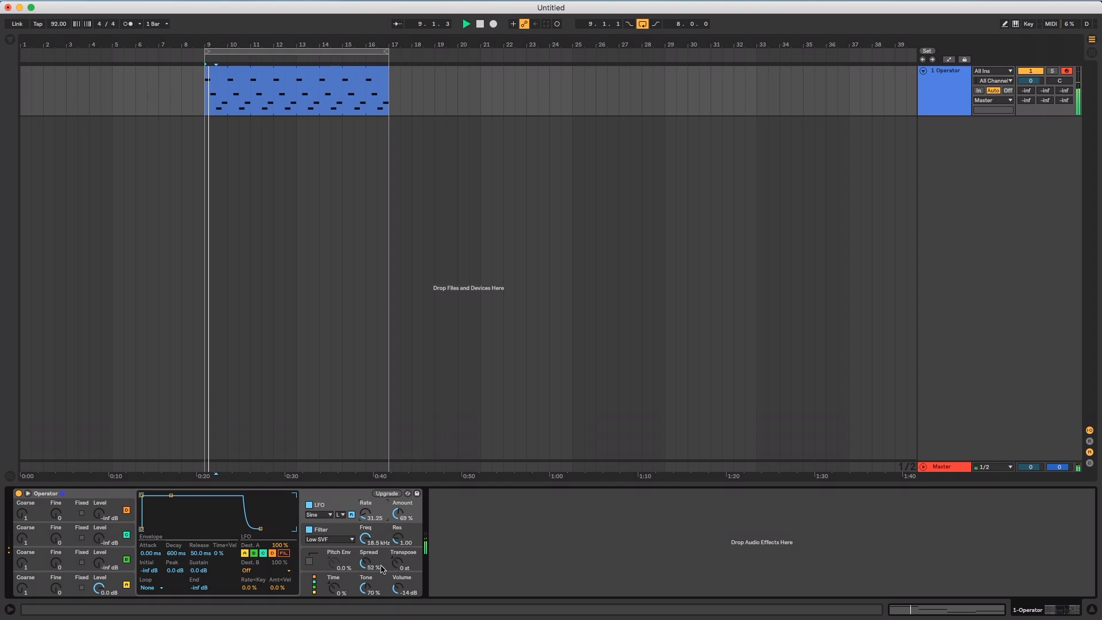
Enable Operator's pitch envelope at -47 %, reshape its curve, and set Spread to 51 %, Time to -38 % and Tone to 63 %
{"action": "left_click", "coordinate": [338, 566]}
{"action": "left_click_drag", "start_coordinate": [339, 567], "coordinate": [339, 592]}
{"action": "left_click_drag", "start_coordinate": [171, 512], "coordinate": [177, 522]}
{"action": "left_click_drag", "start_coordinate": [366, 566], "coordinate": [348, 588]}
Set oscillator B to coarse 0.5 and -22 dB, and oscillator C to coarse 2 and -23 dB with a 0.40 ms attack
{"action": "left_click_drag", "start_coordinate": [99, 565], "coordinate": [99, 553]}
{"action": "left_click_drag", "start_coordinate": [22, 564], "coordinate": [22, 567]}
{"action": "left_click_drag", "start_coordinate": [100, 541], "coordinate": [100, 528]}
{"action": "left_click_drag", "start_coordinate": [171, 495], "coordinate": [147, 496]}
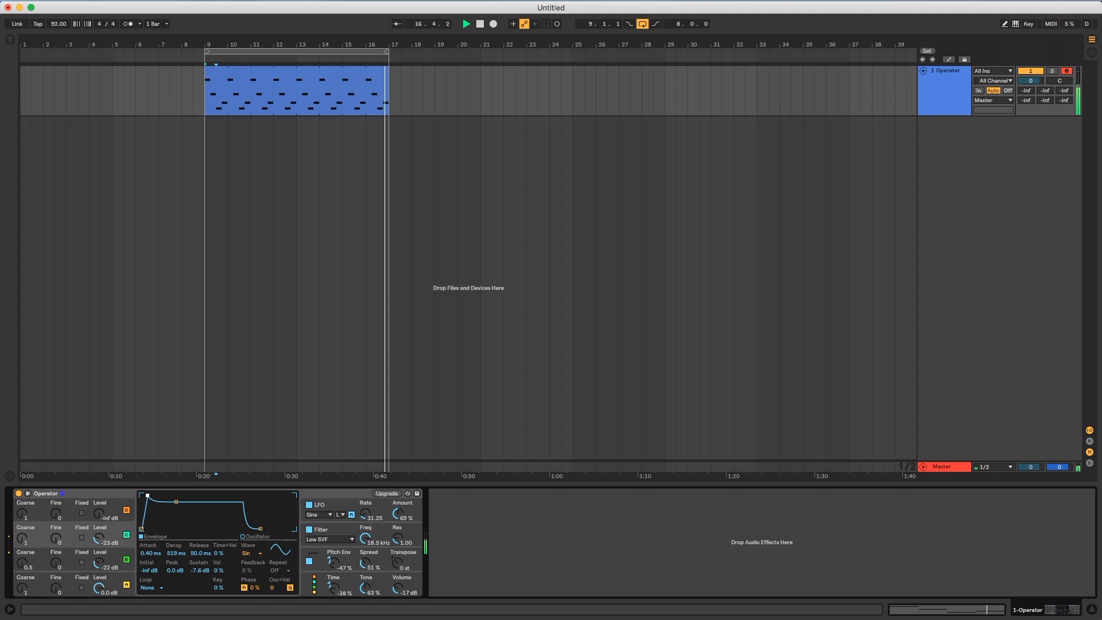
{"action": "left_click_drag", "start_coordinate": [23, 542], "coordinate": [24, 538]}
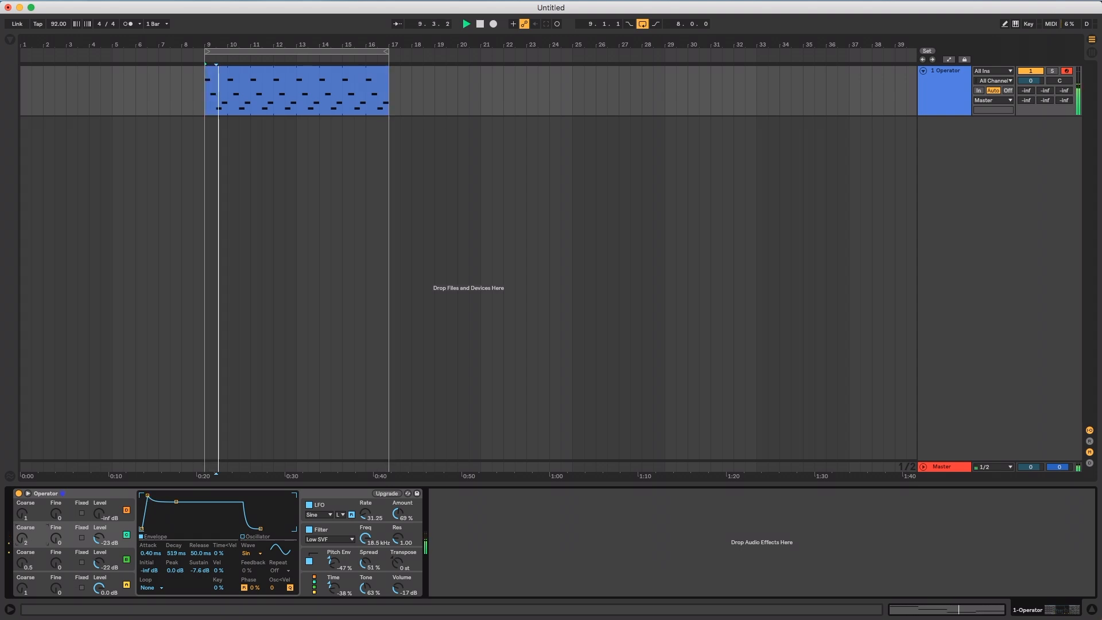
Lower Operator's volume to -18 dB, stop playback and keep the global modulation routing displayed
{"action": "left_click", "coordinate": [396, 590]}
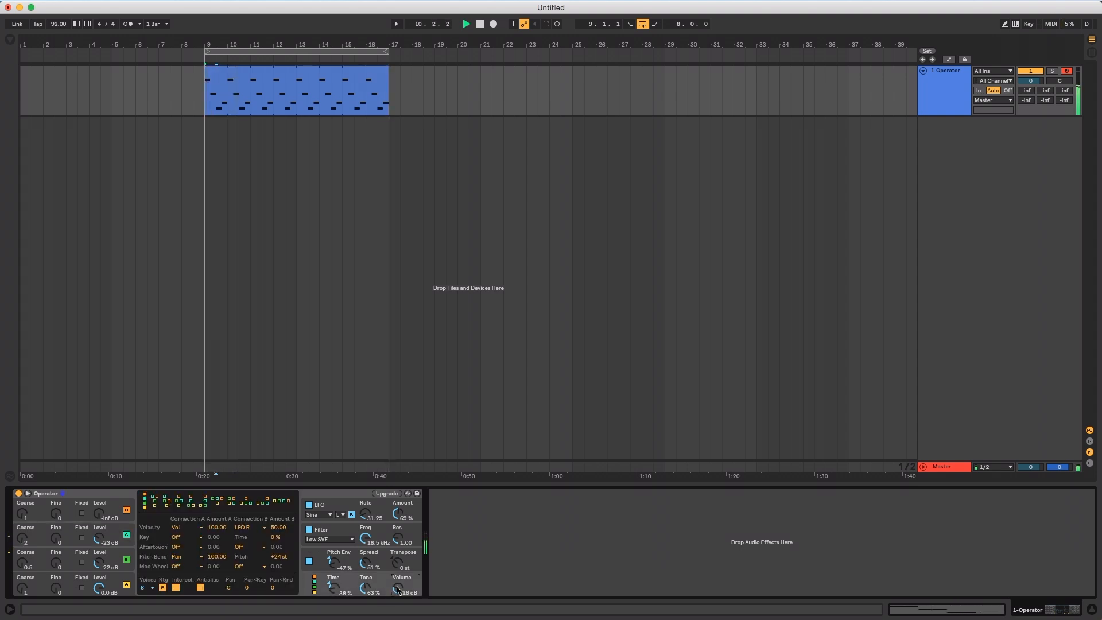
{"action": "left_click", "coordinate": [355, 493]}
{"action": "left_click", "coordinate": [305, 583]}
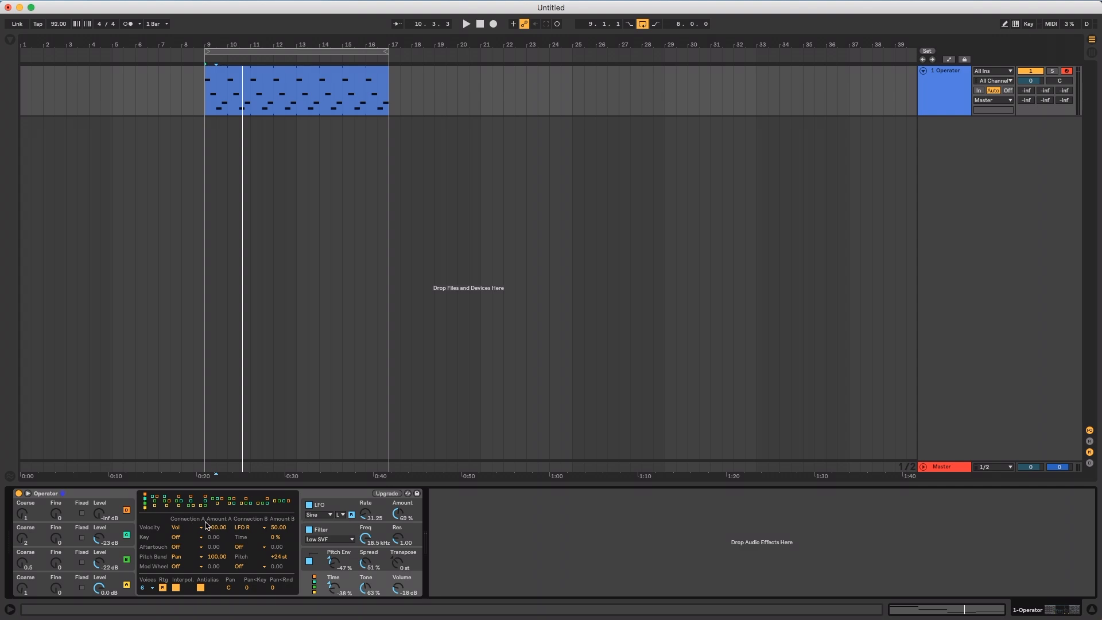
Upgrade Operator's legacy filter to the newer filter with selectable slope and circuit type
{"action": "left_click", "coordinate": [387, 493]}
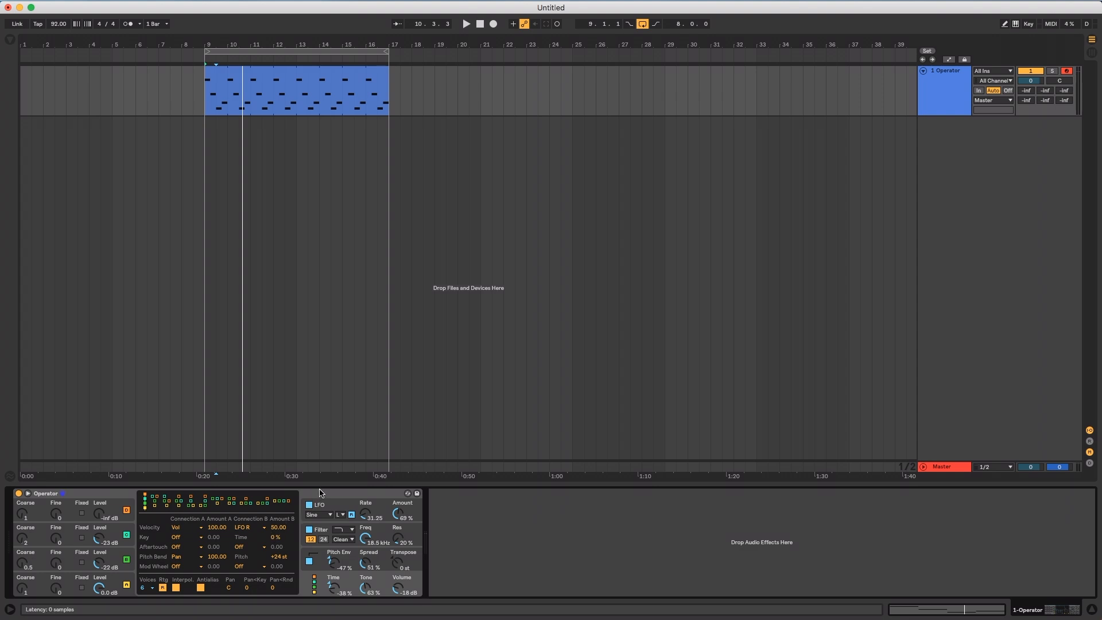
{"action": "left_click", "coordinate": [282, 509]}
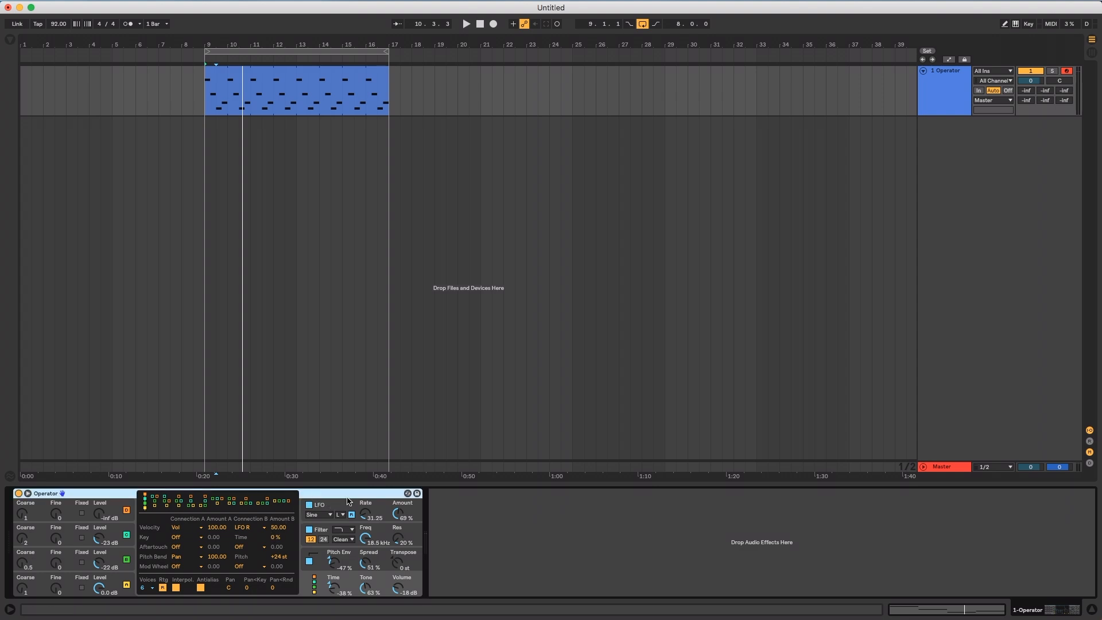